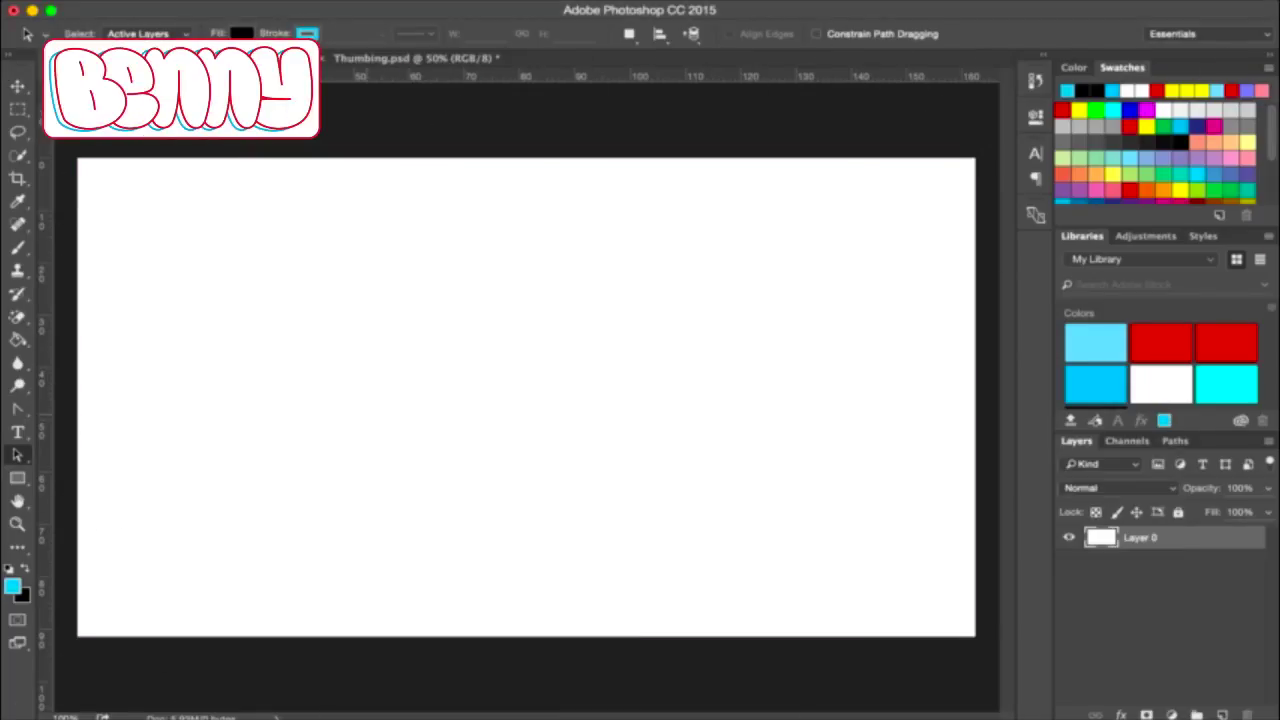
# - Type 'Legitness' as a new text layer on the blank canvas
pyautogui.press('t')
pyautogui.click(377, 409)
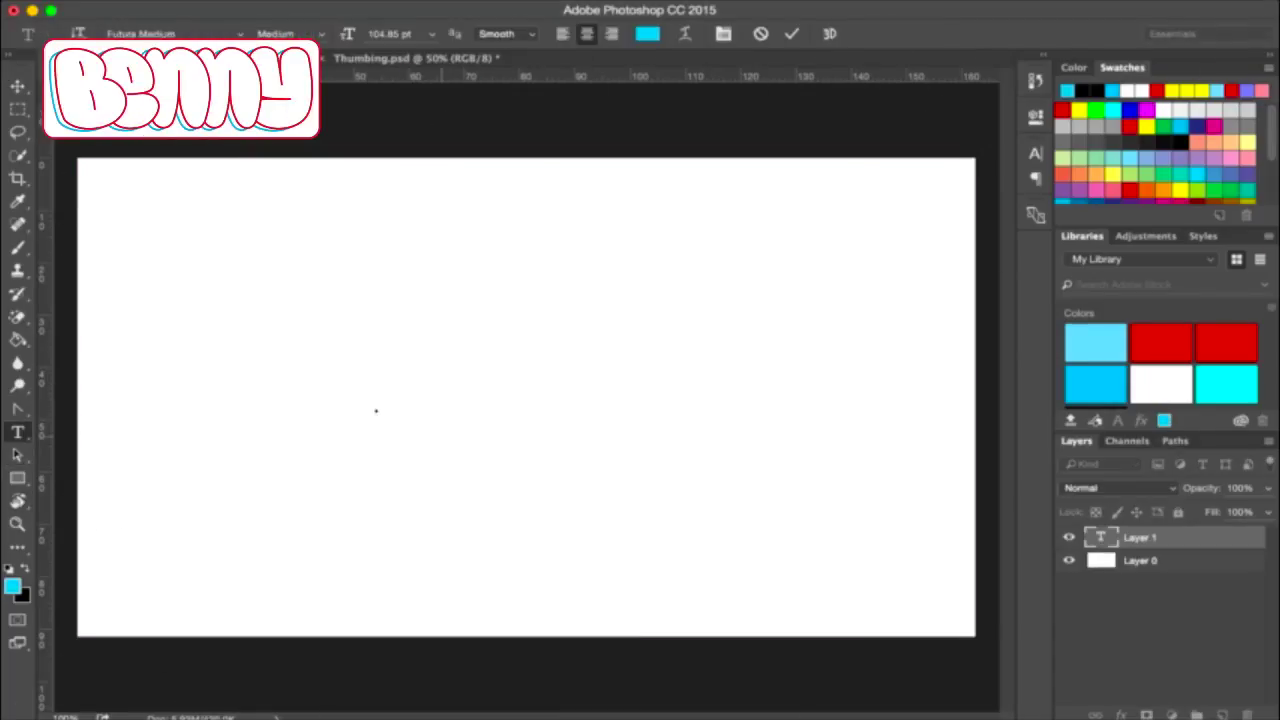
pyautogui.write('Legit')
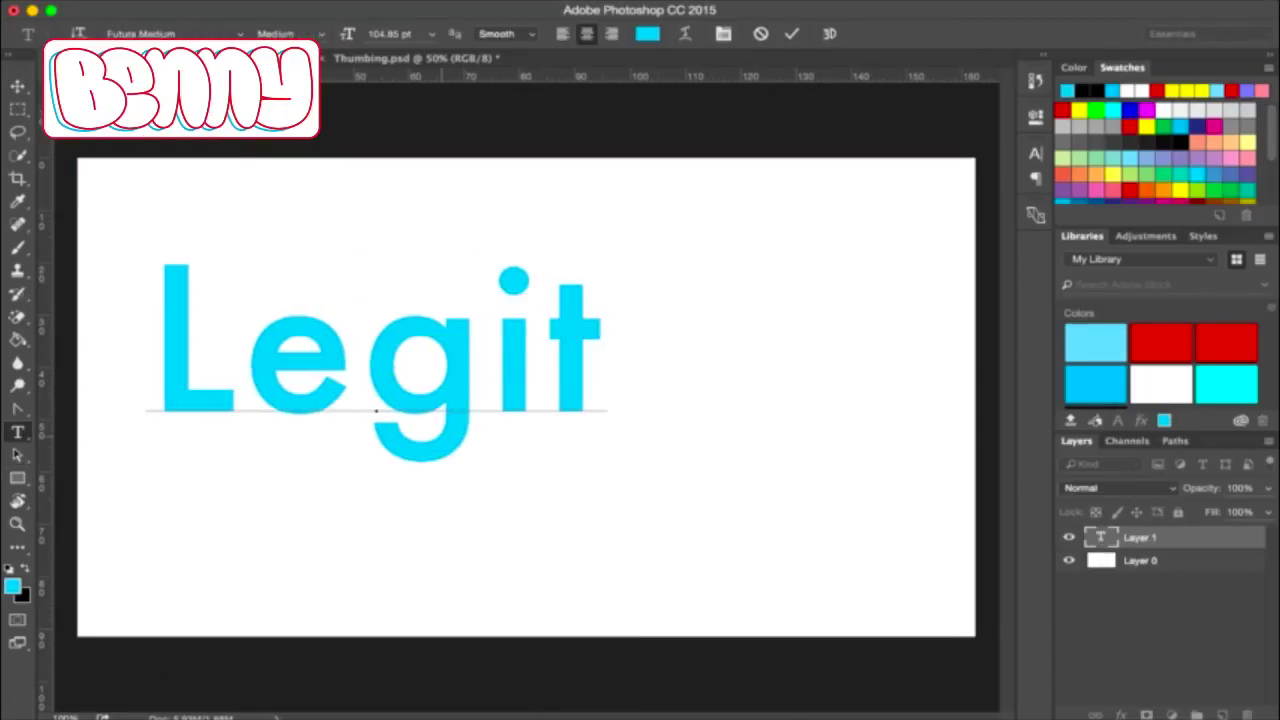
pyautogui.write('ness')
pyautogui.hotkey('ctrl', 'a')
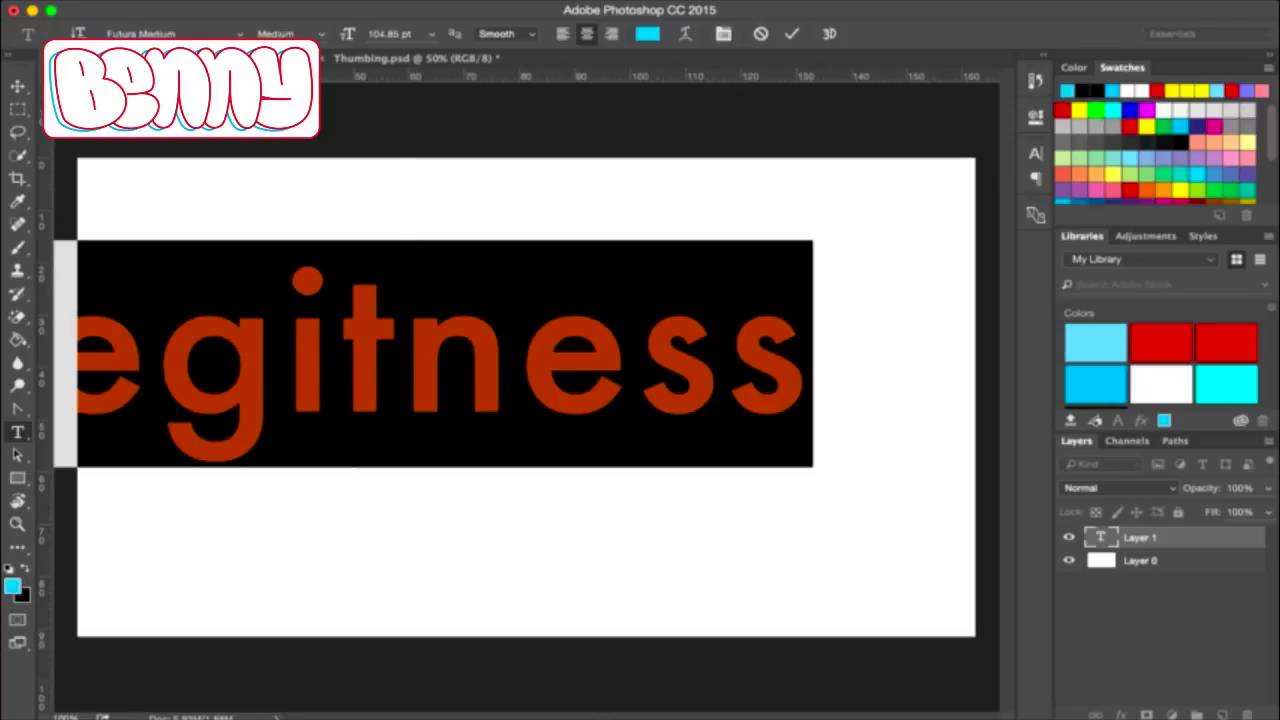
# - Centre the Legitness text horizontally, then reselect all its letters for editing
pyautogui.click(17, 85)
pyautogui.moveTo(380, 380); pyautogui.dragTo(526, 380)
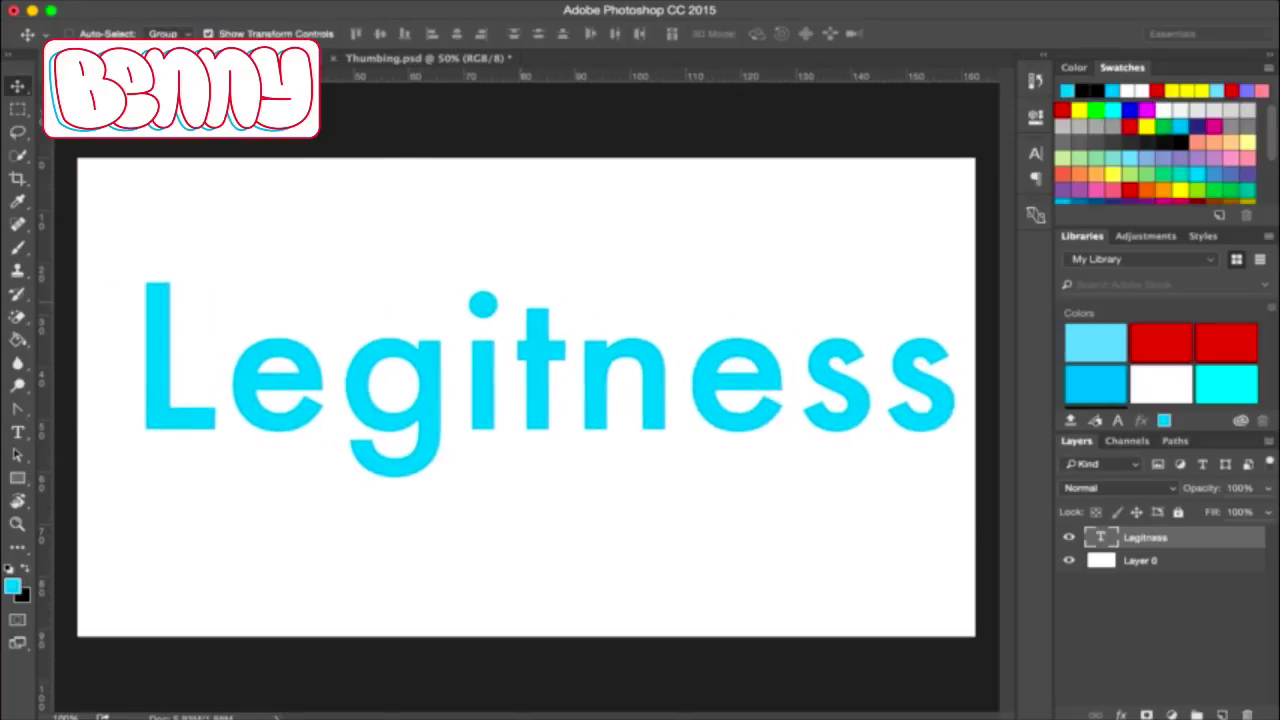
pyautogui.press('t')
pyautogui.click(772, 371)
pyautogui.hotkey('ctrl', 'a')
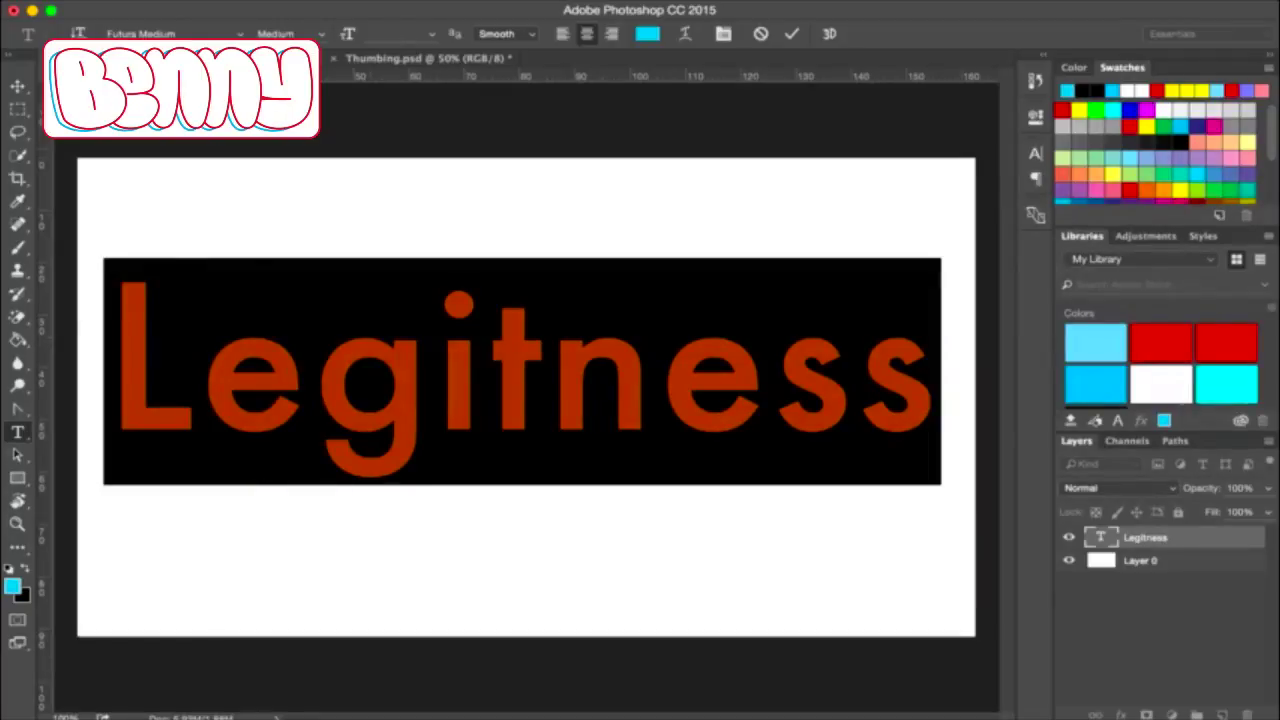
# - Preview a series of different fonts on the Legitness text
pyautogui.press('Down')
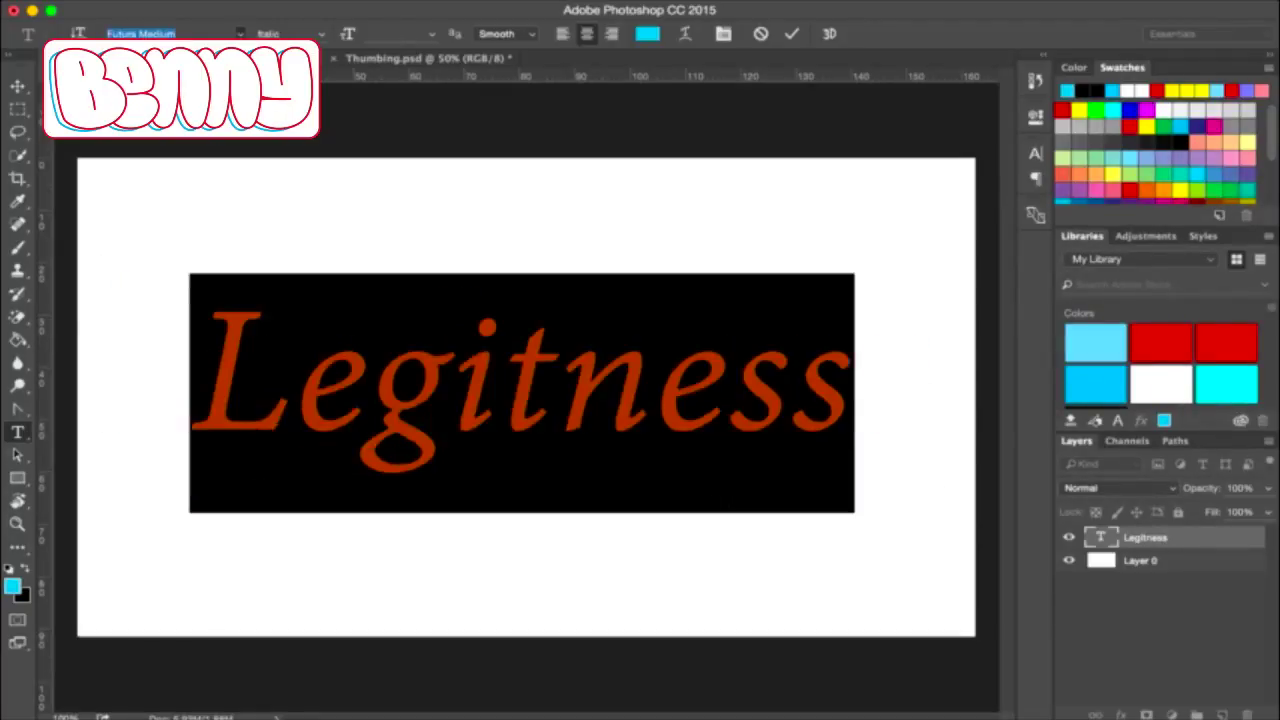
pyautogui.press('Down')
pyautogui.press('Down')
pyautogui.press('Down')
pyautogui.press('Down')
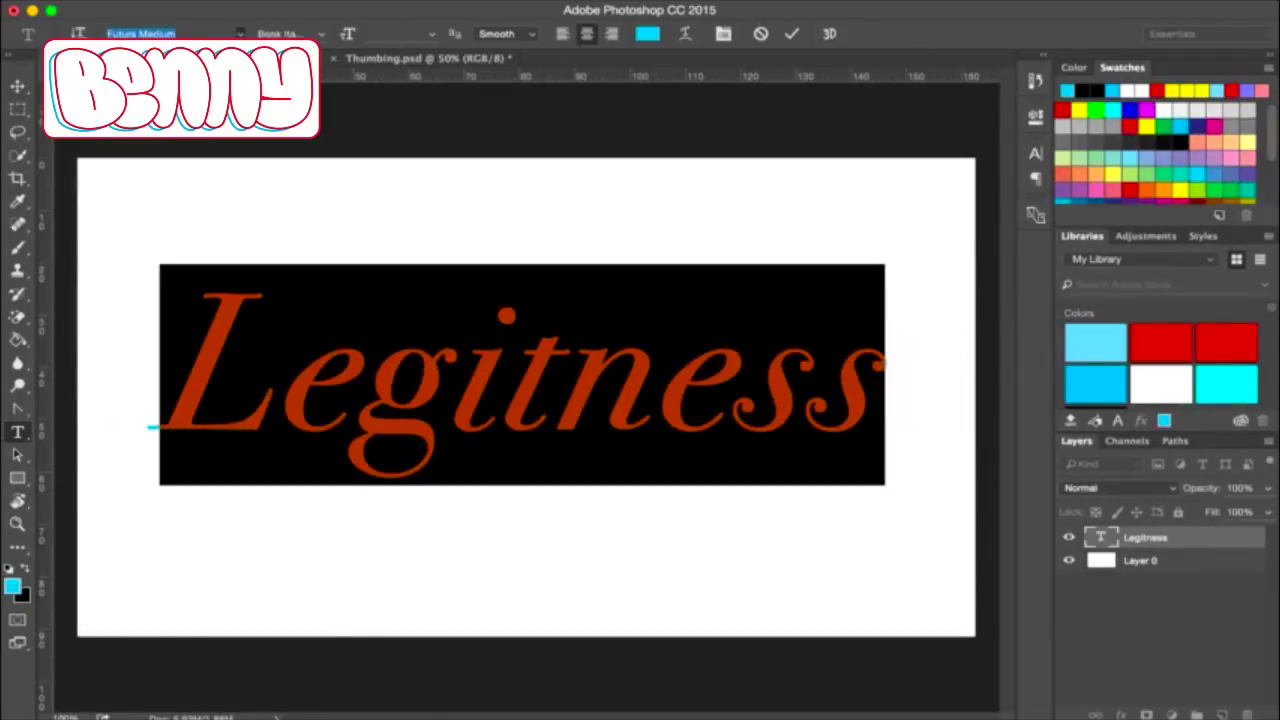
pyautogui.press('Down')
pyautogui.press('Down')
pyautogui.press('Down')
pyautogui.press('Down')
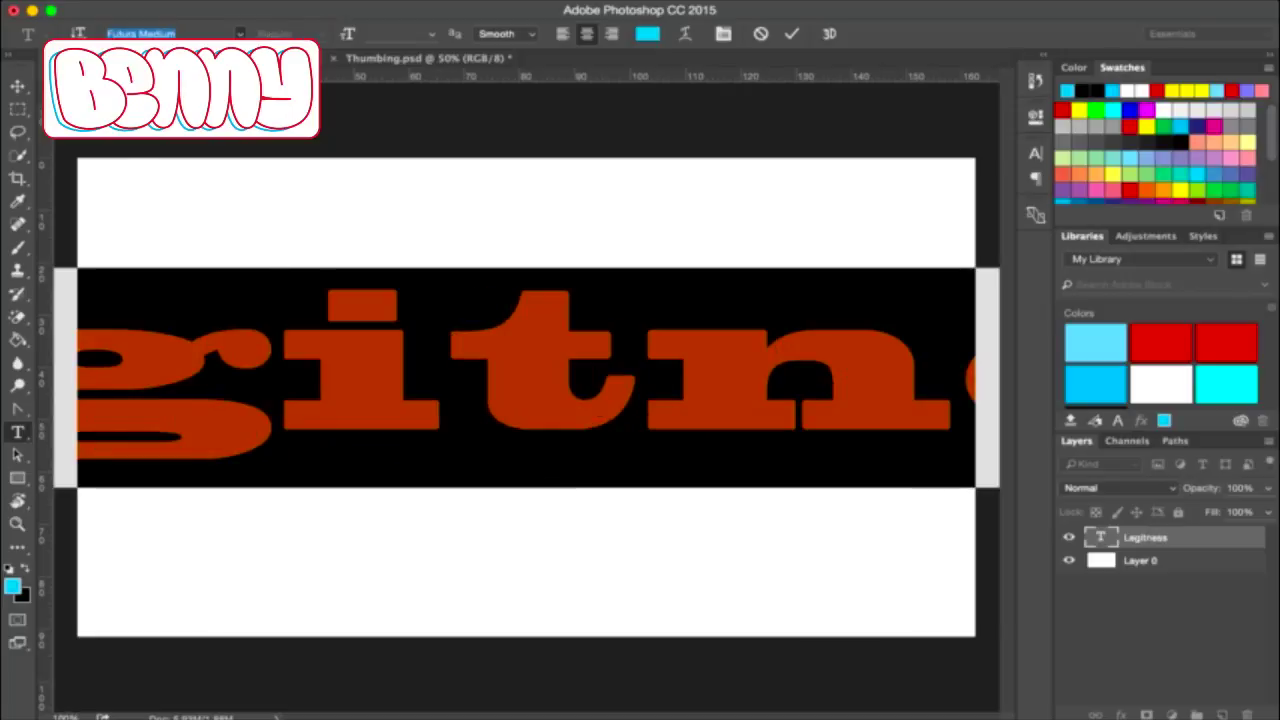
pyautogui.press('Down')
pyautogui.press('Down')
pyautogui.press('Down')
pyautogui.press('Down')
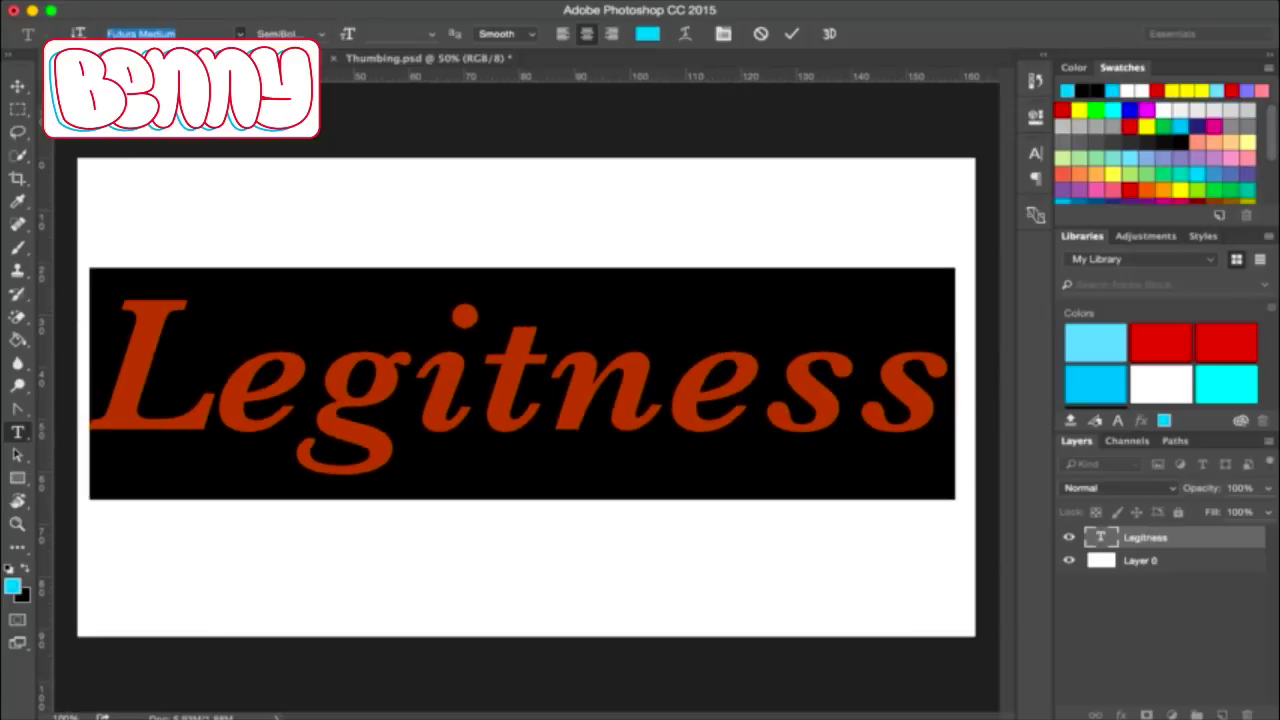
pyautogui.press('Down')
pyautogui.press('Down')
pyautogui.press('Down')
pyautogui.press('Down')
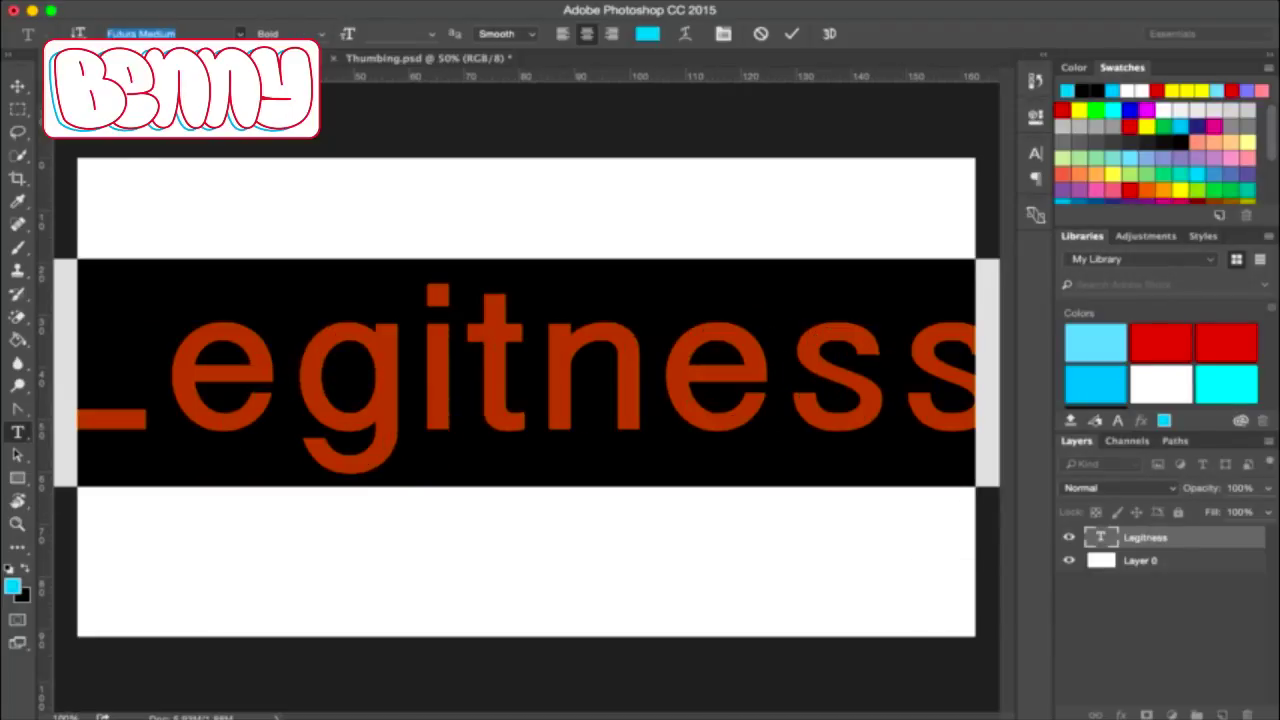
pyautogui.press('Down')
pyautogui.press('Down')
pyautogui.press('Down')
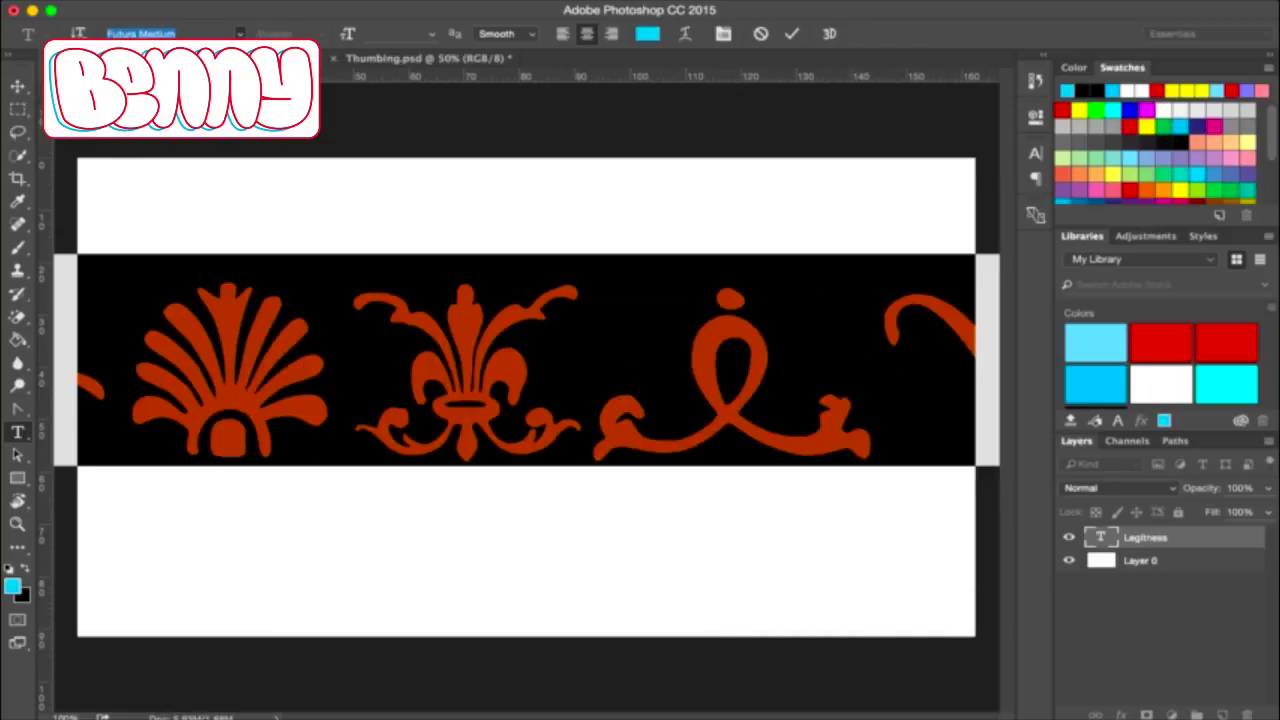
pyautogui.press('Down')
pyautogui.press('Down')
pyautogui.press('Down')
pyautogui.press('Down')
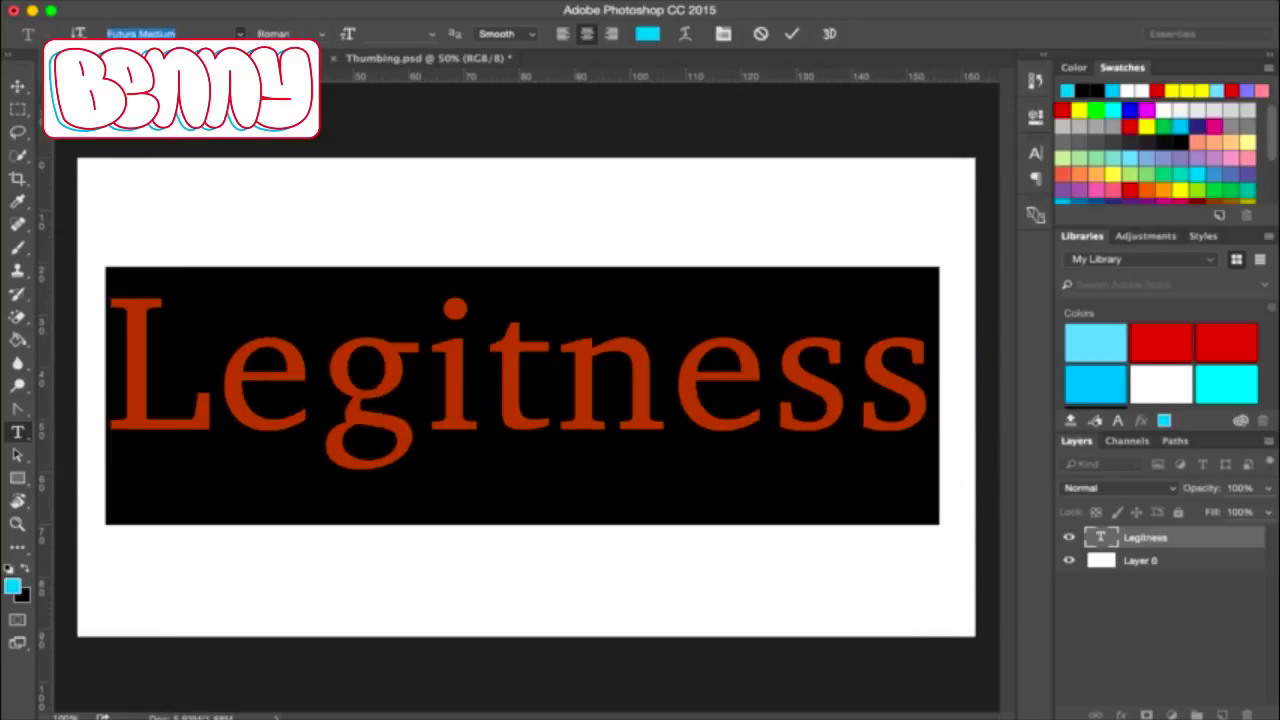
pyautogui.press('Down')
pyautogui.press('Down')
pyautogui.press('Down')
pyautogui.press('Down')
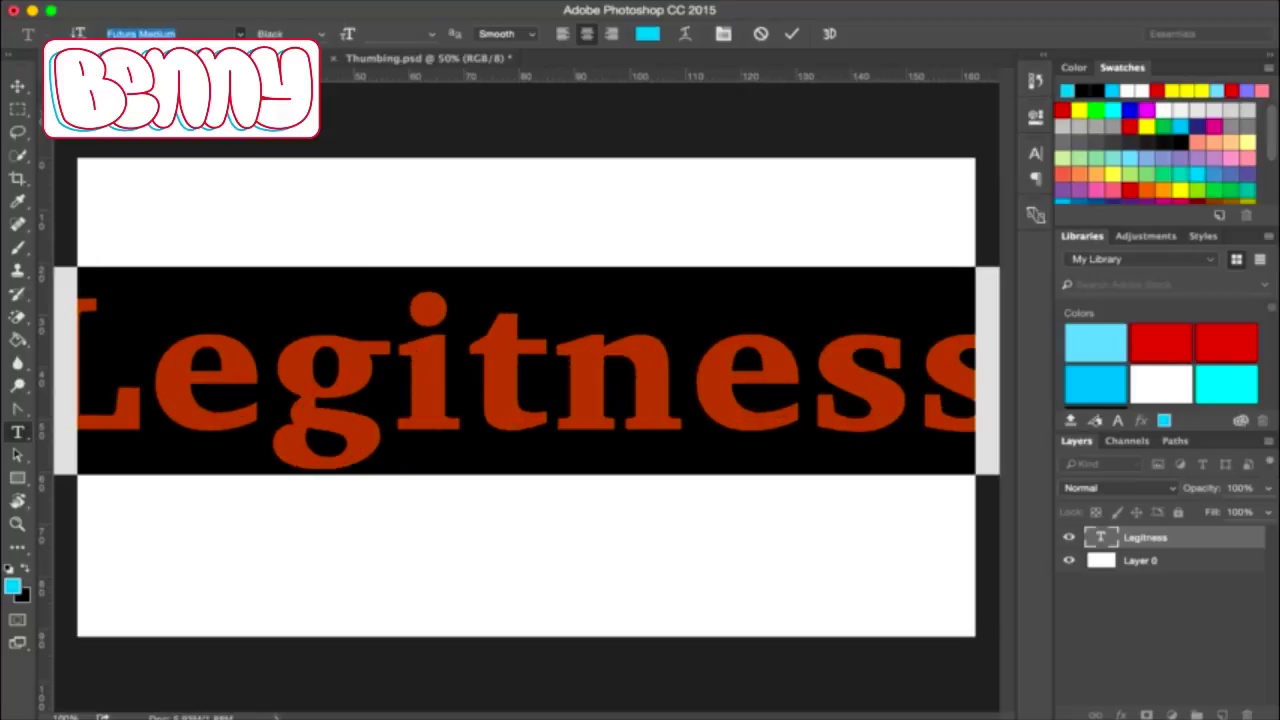
pyautogui.press('Down')
pyautogui.press('Down')
pyautogui.press('Down')
pyautogui.press('Down')
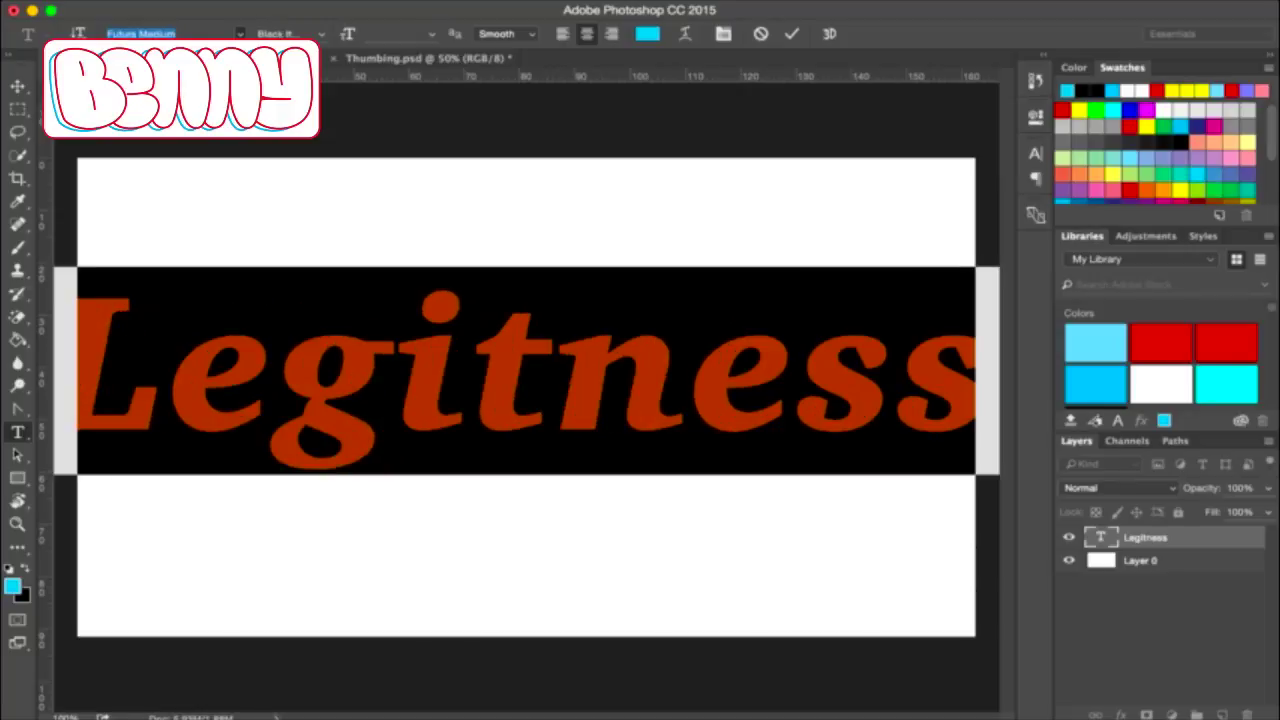
pyautogui.press('Down')
# - Reselect the whole text and settle on the Adobe Garamond Pro Italic font
pyautogui.press('Down')
pyautogui.click(672, 370)
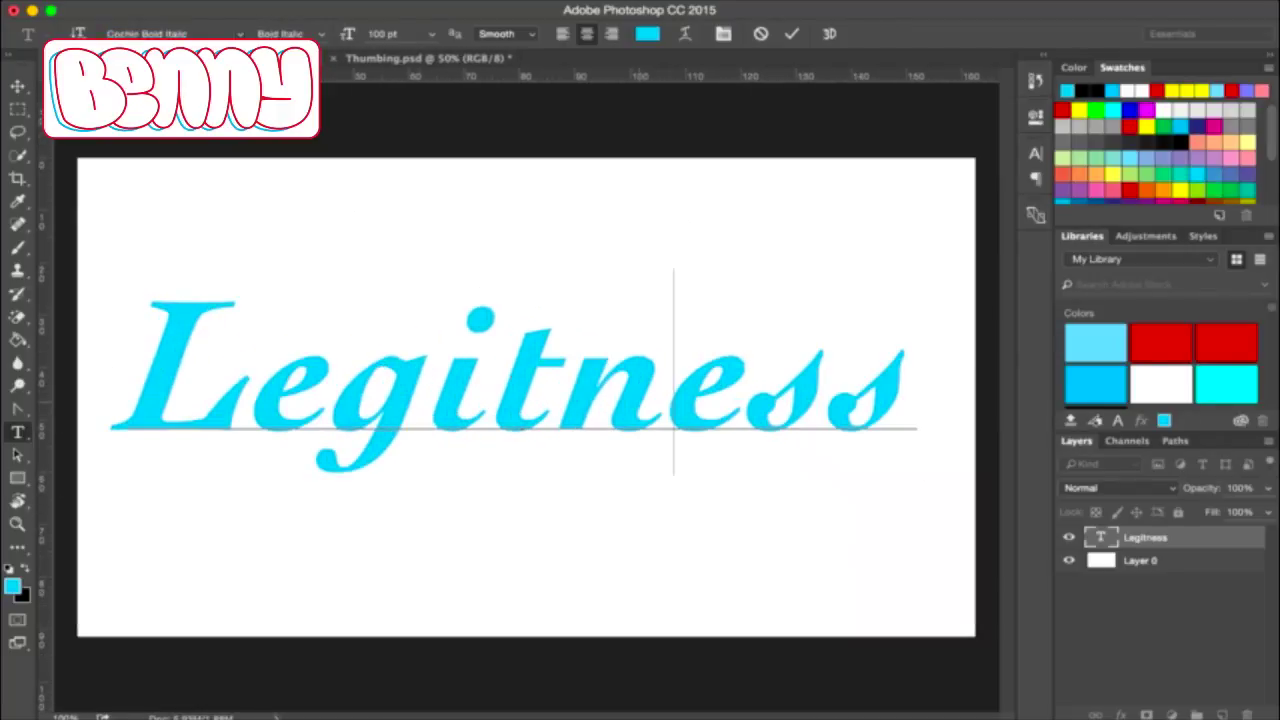
pyautogui.moveTo(755, 370); pyautogui.dragTo(917, 370)
pyautogui.hotkey('ctrl', 'a')
pyautogui.press('Down')
pyautogui.press('Down')
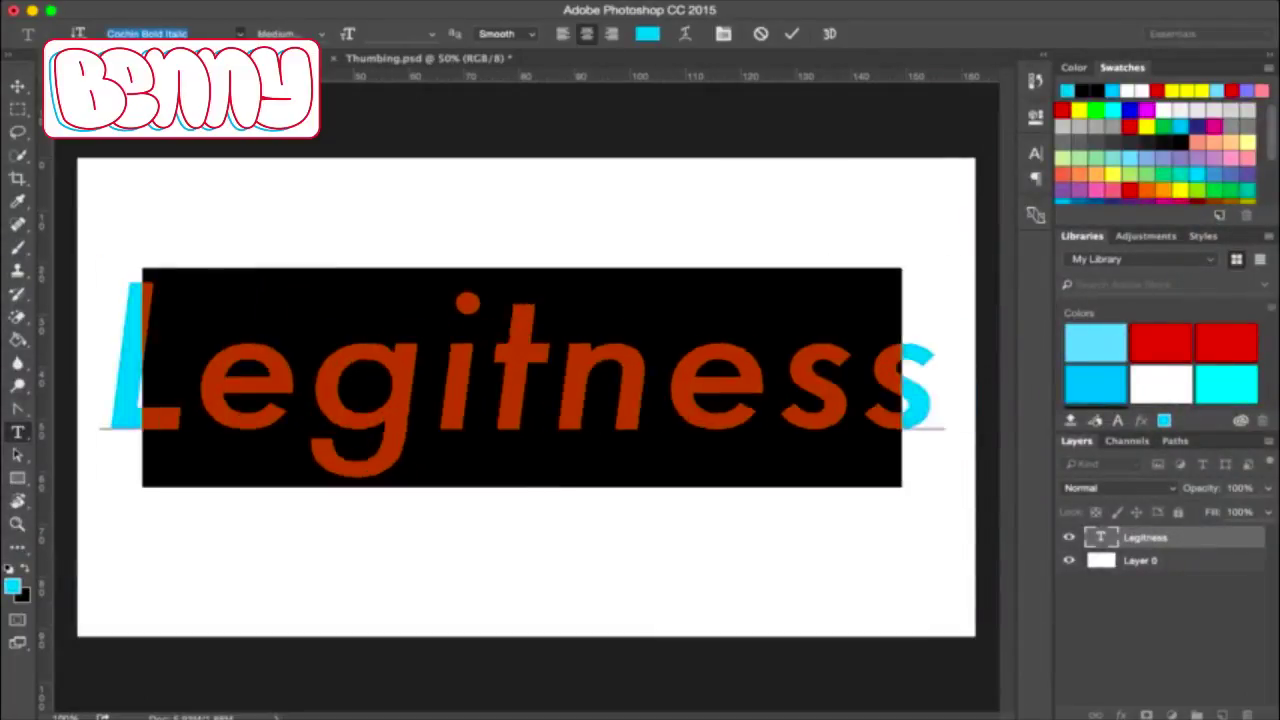
pyautogui.press('Down')
# - Commit the font change and nudge the text slightly right and up
pyautogui.click(677, 350)
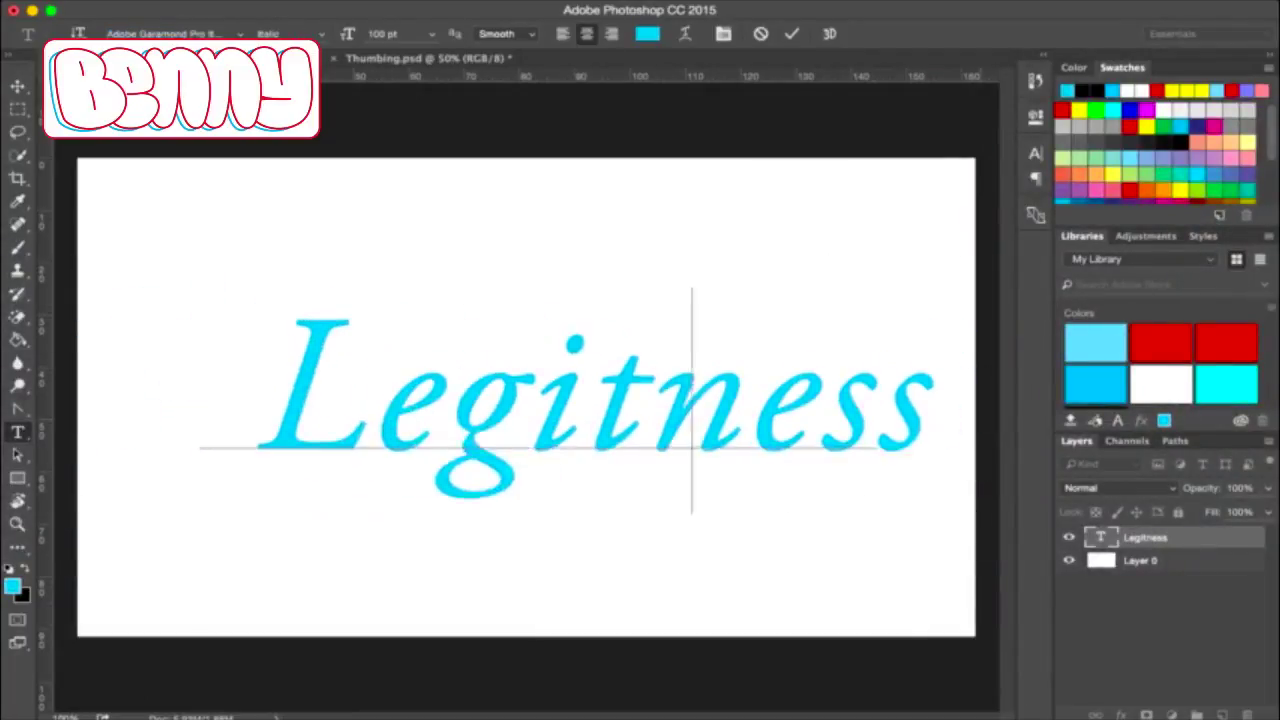
pyautogui.hotkey('ctrl', 'Return')
pyautogui.press('v')
pyautogui.moveTo(511, 404); pyautogui.dragTo(524, 398)
# - Draw an ellipse over the middle of the text and centre it on the canvas
pyautogui.press('a')
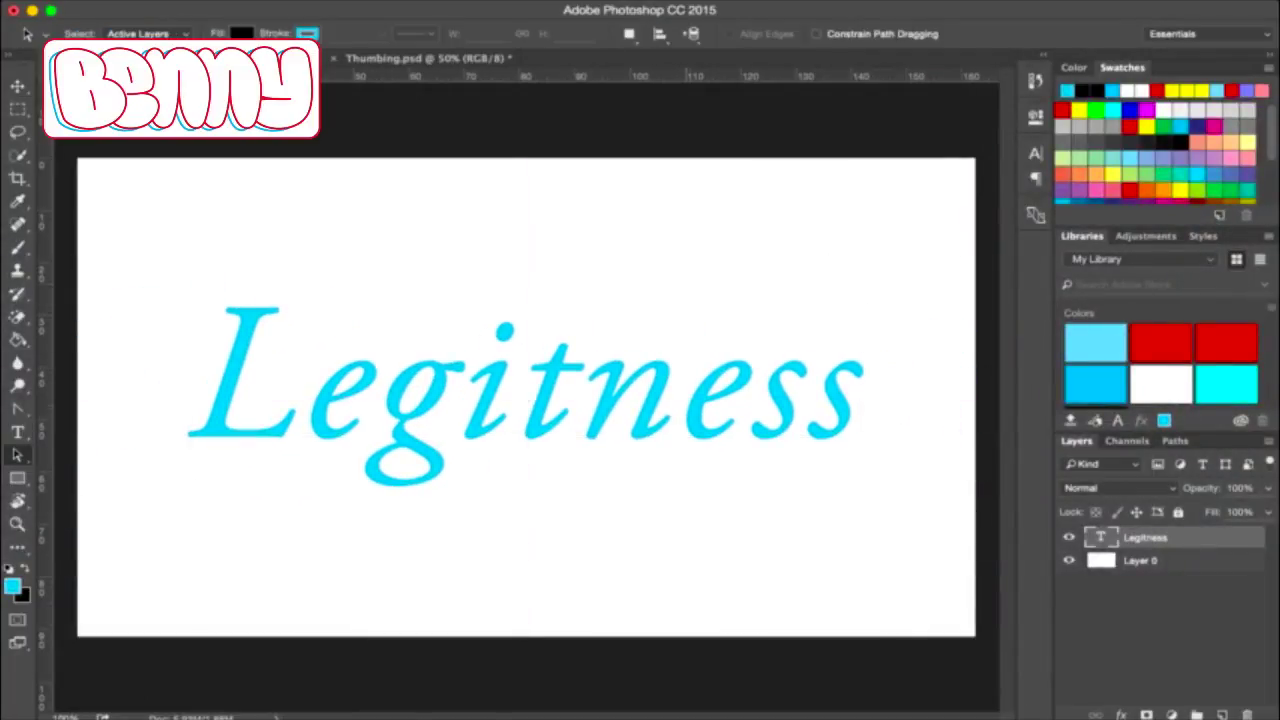
pyautogui.press('u')
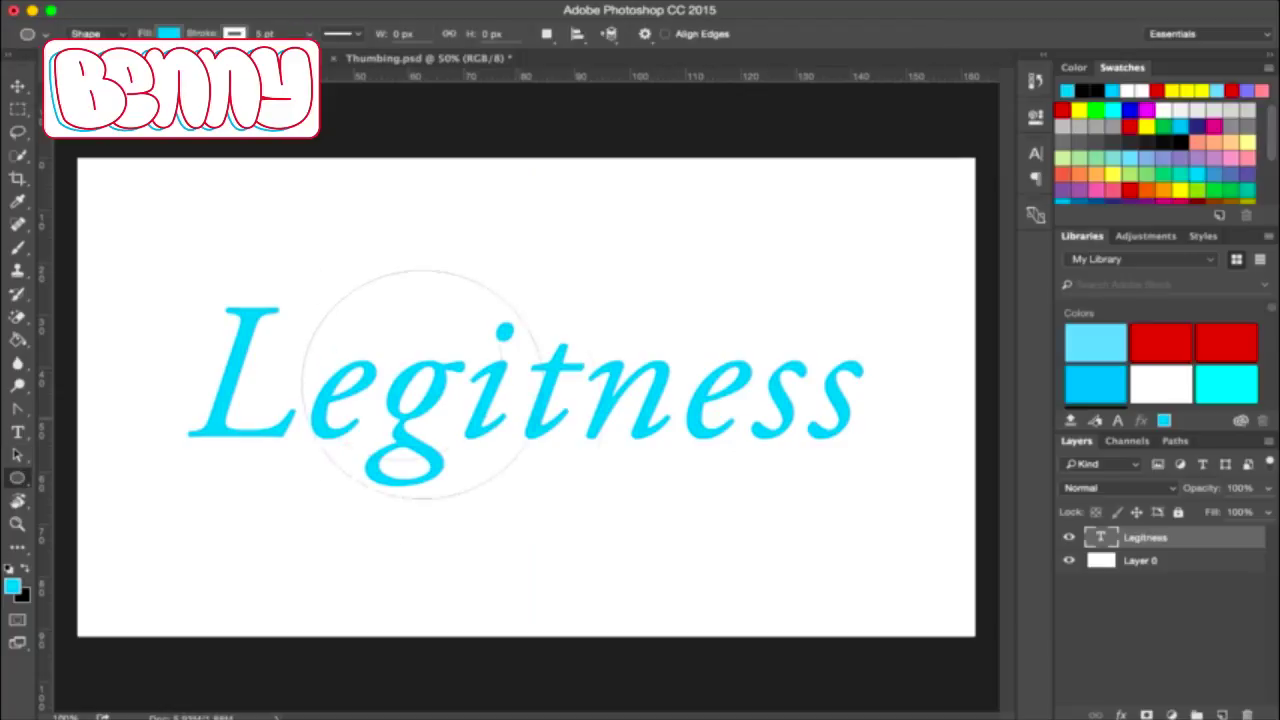
pyautogui.moveTo(800, 588); pyautogui.dragTo(857, 534)
pyautogui.press('v')
pyautogui.moveTo(600, 400); pyautogui.dragTo(559, 393)
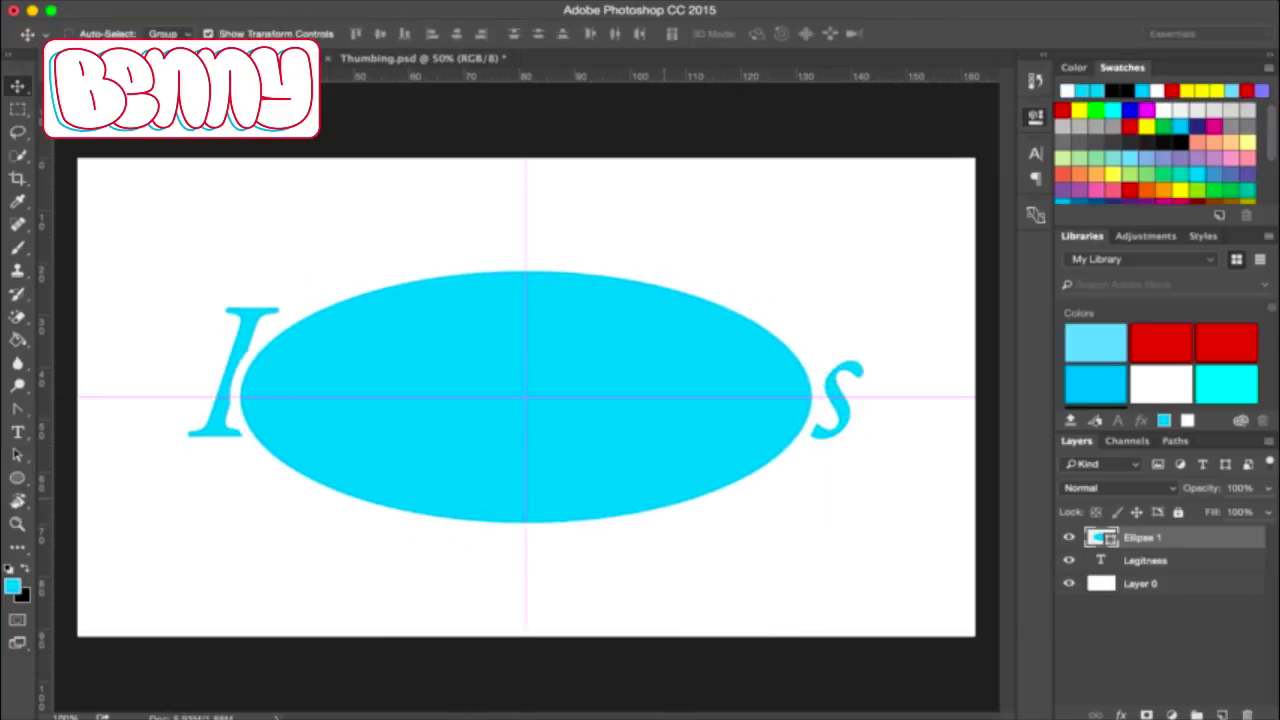
pyautogui.hotkey('ctrl', '-')
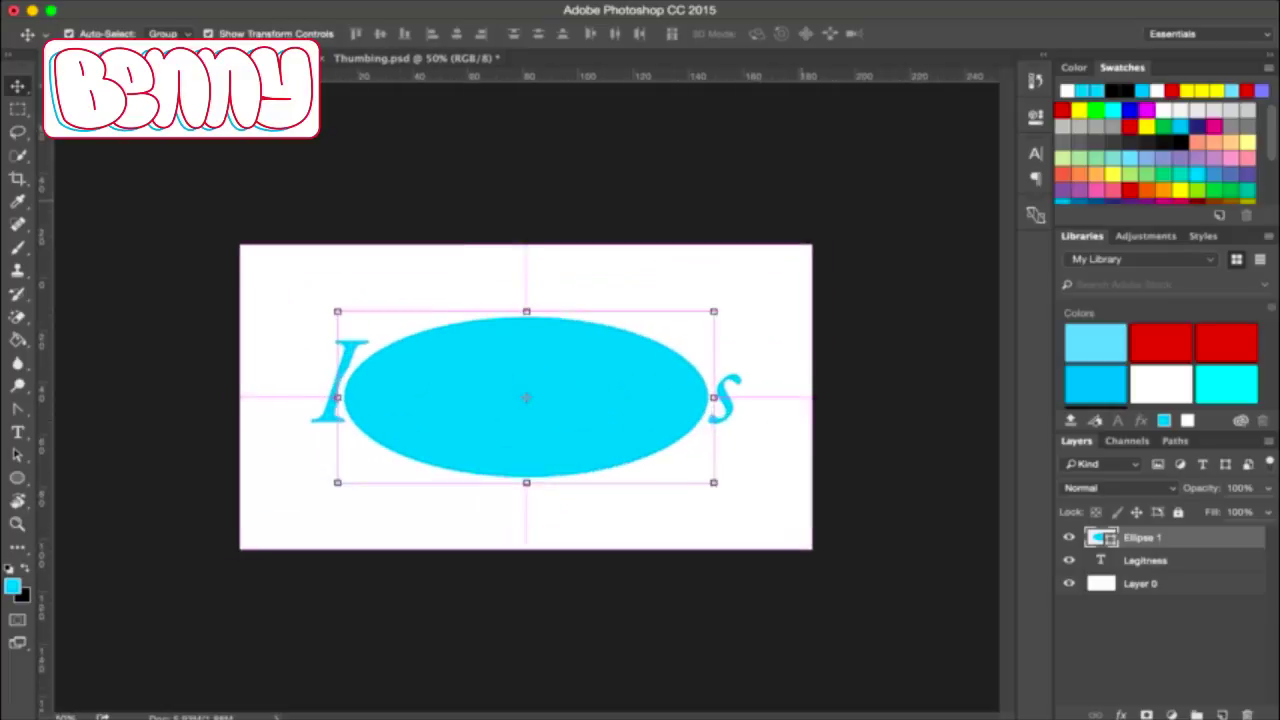
# - Tilt the ellipse by about 15 degrees
pyautogui.hotkey('ctrl', 't')
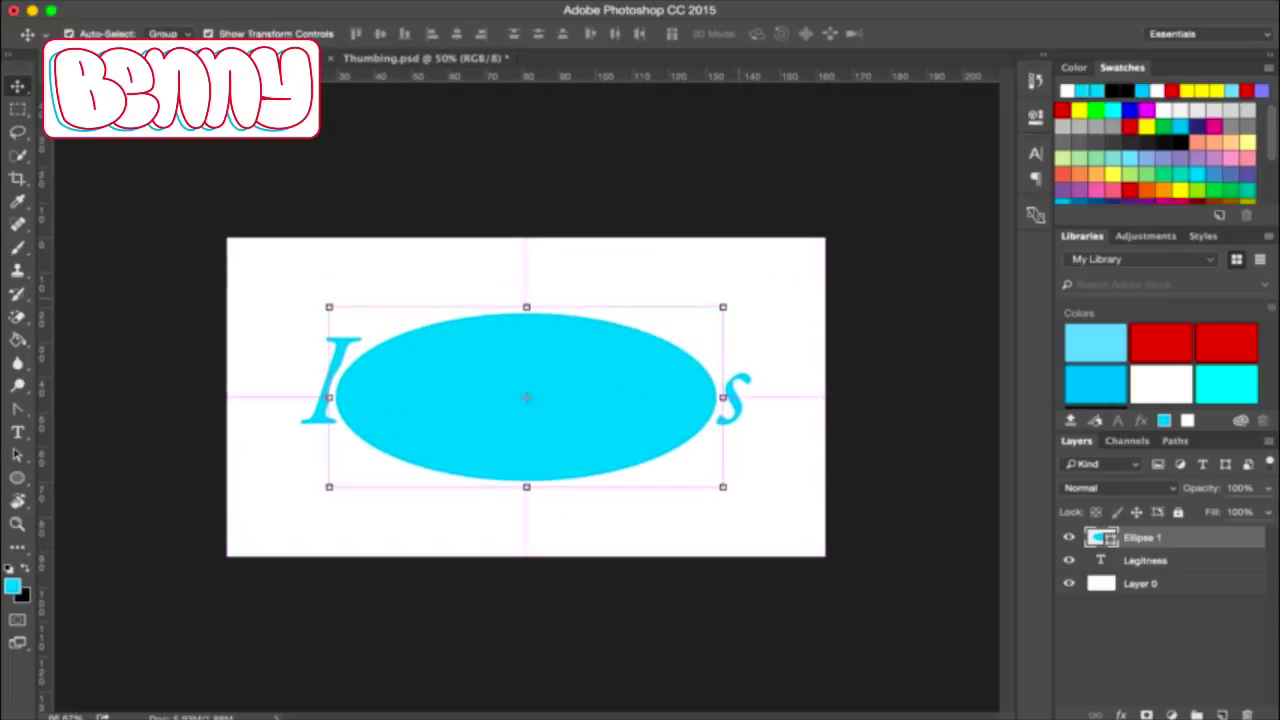
pyautogui.moveTo(750, 290); pyautogui.dragTo(715, 236)
pyautogui.moveTo(715, 349); pyautogui.dragTo(740, 342)
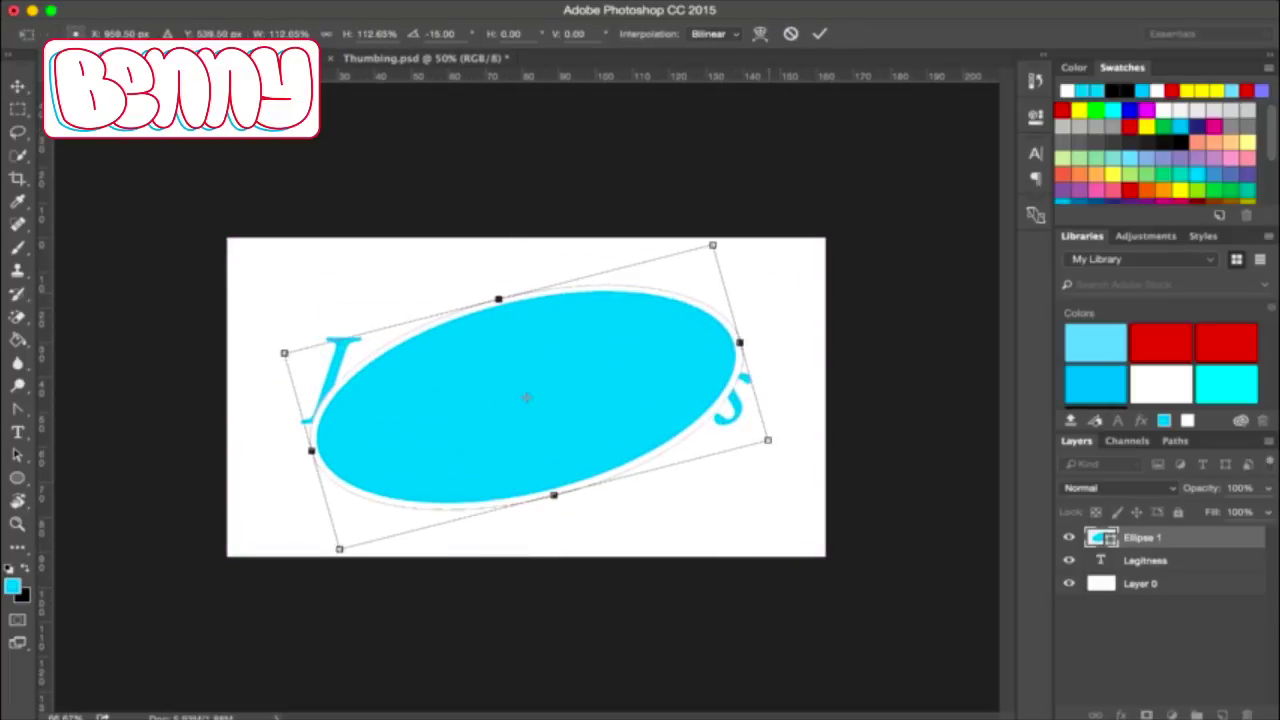
pyautogui.hotkey('ctrl', 'z')
pyautogui.press('Return')
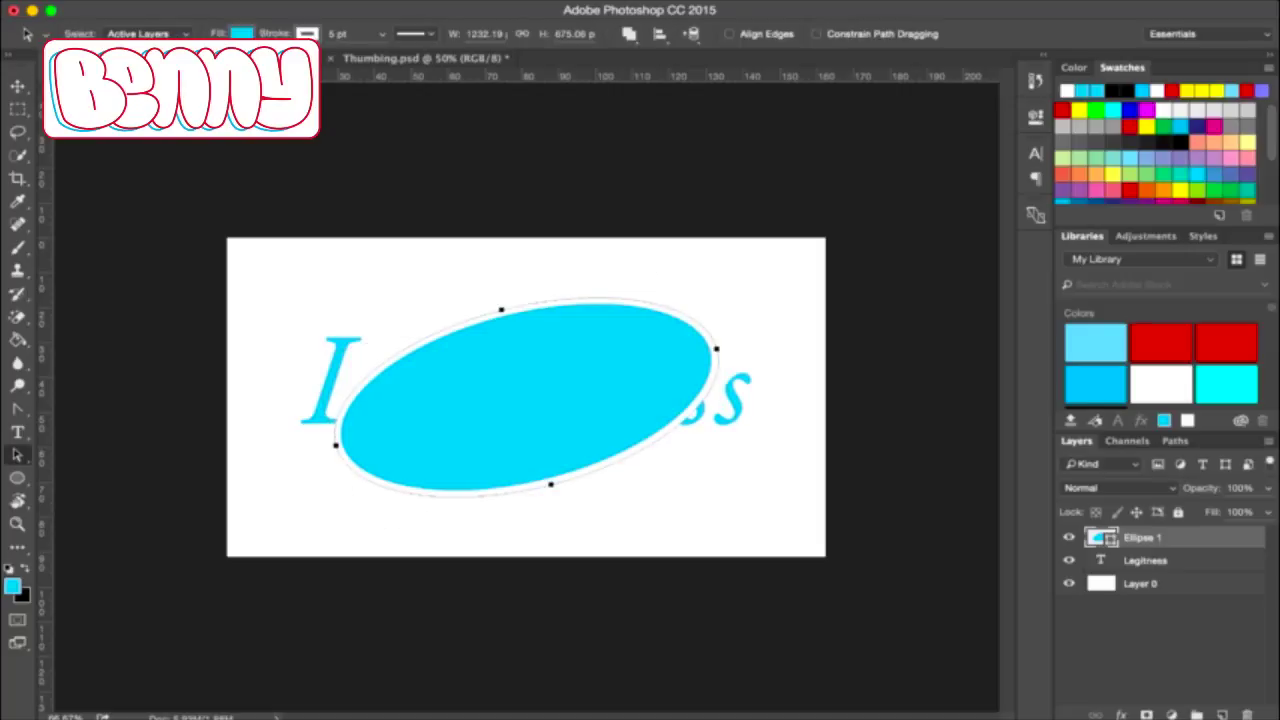
# - Make the ellipse outline cyan and enlarge it to cover most of the canvas
pyautogui.click(1075, 90)
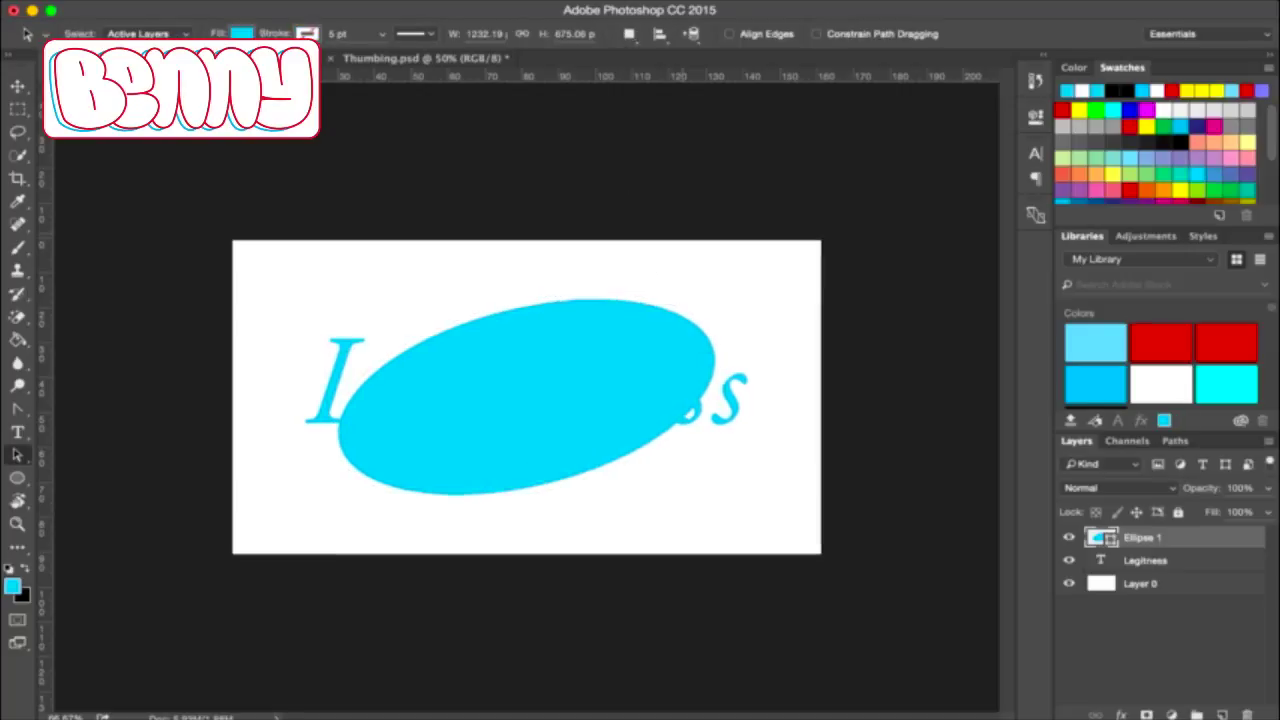
pyautogui.hotkey('ctrl', 't')
pyautogui.moveTo(720, 494); pyautogui.dragTo(744, 510)
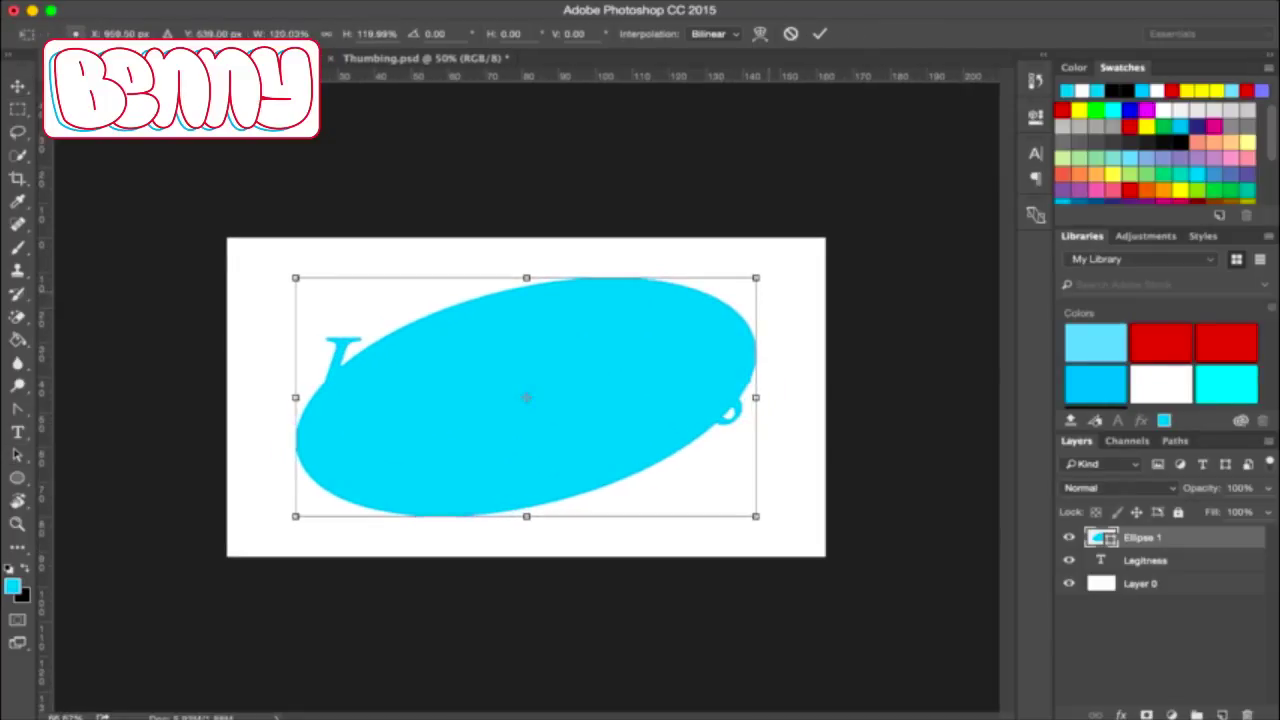
pyautogui.moveTo(763, 294)
pyautogui.mouseDown()
pyautogui.moveTo(773, 269)
pyautogui.moveTo(717, 297)
pyautogui.moveTo(759, 276)
pyautogui.mouseUp()
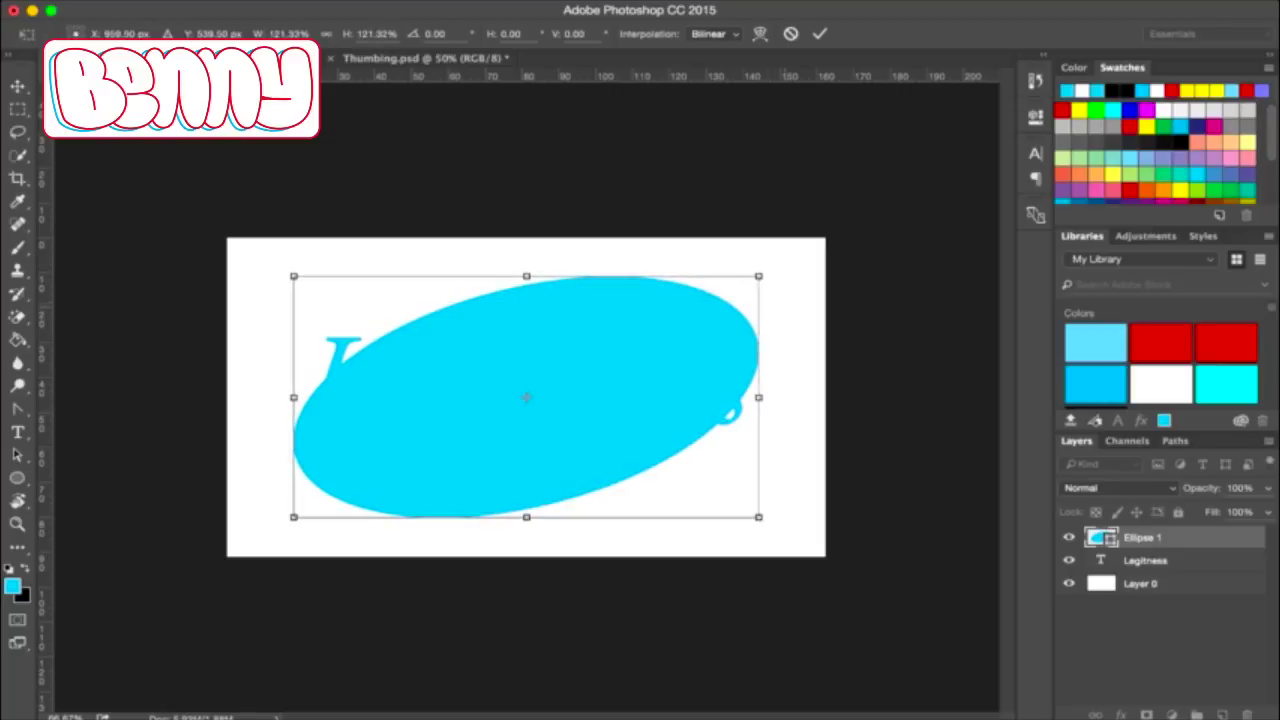
# - Apply the ellipse size, fill it yellow, and move it beneath the Legitness layer
pyautogui.press('Return')
pyautogui.click(1203, 90)
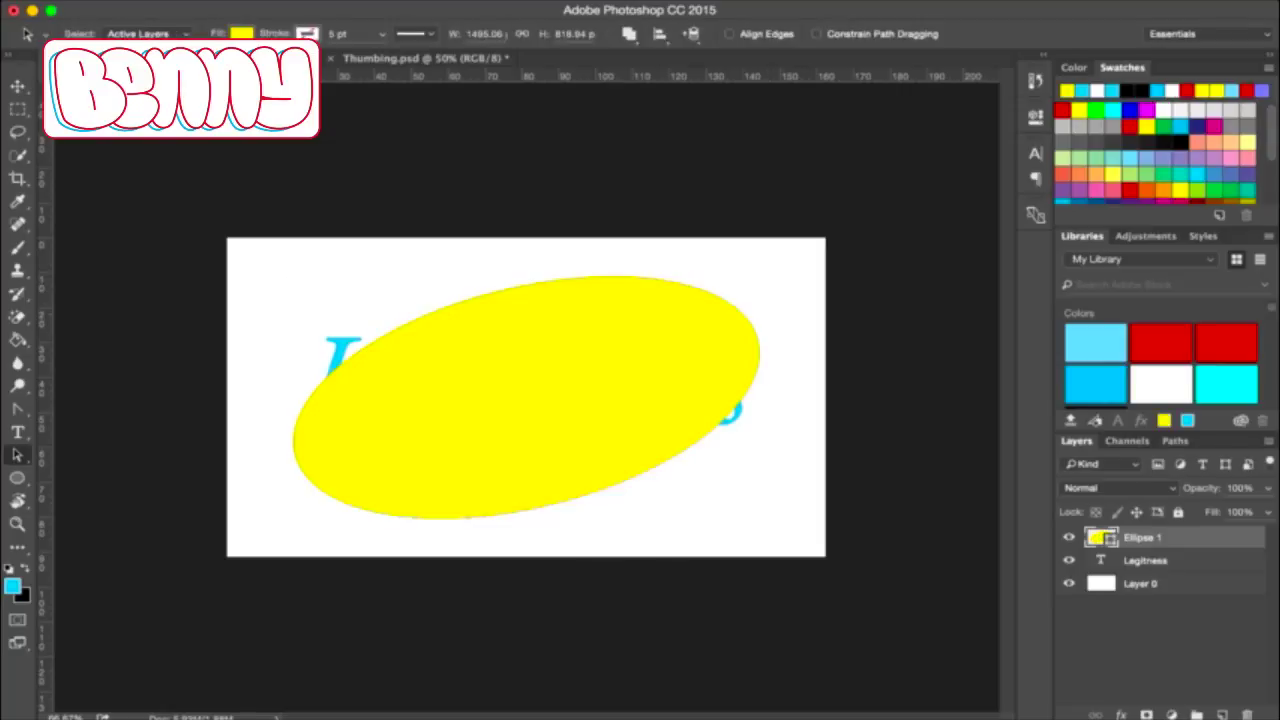
pyautogui.press('v')
pyautogui.hotkey('ctrl', '[')
pyautogui.press('a')
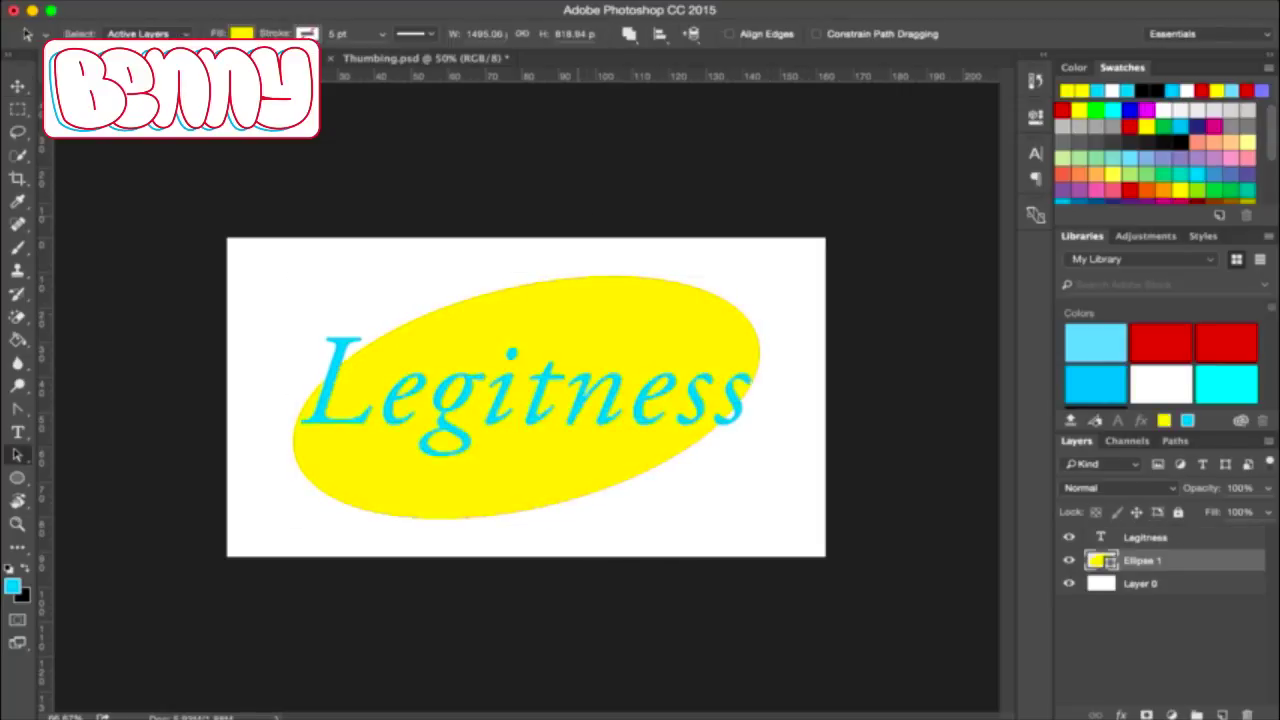
pyautogui.hotkey('ctrl', '-')
pyautogui.hotkey('ctrl', '+')
# - Recolour the Legitness text red and commit the change
pyautogui.press('t')
pyautogui.click(628, 390)
pyautogui.hotkey('ctrl', 'a')
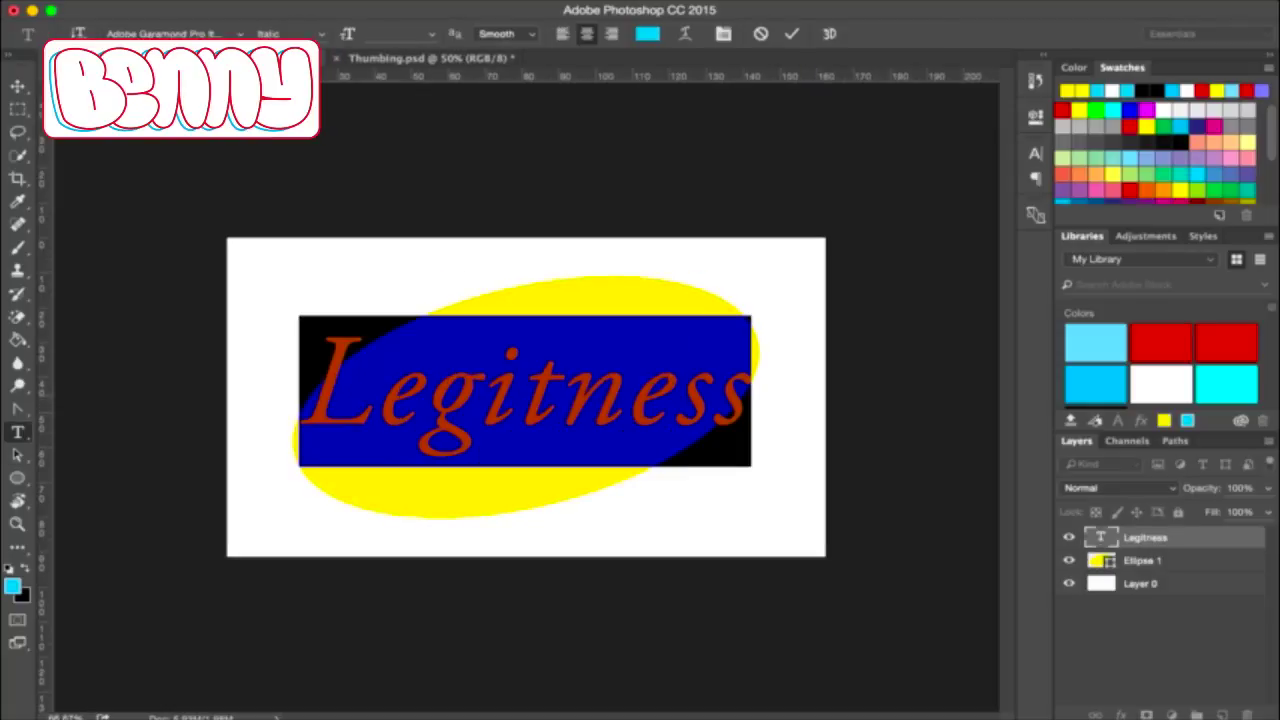
pyautogui.click(628, 390)
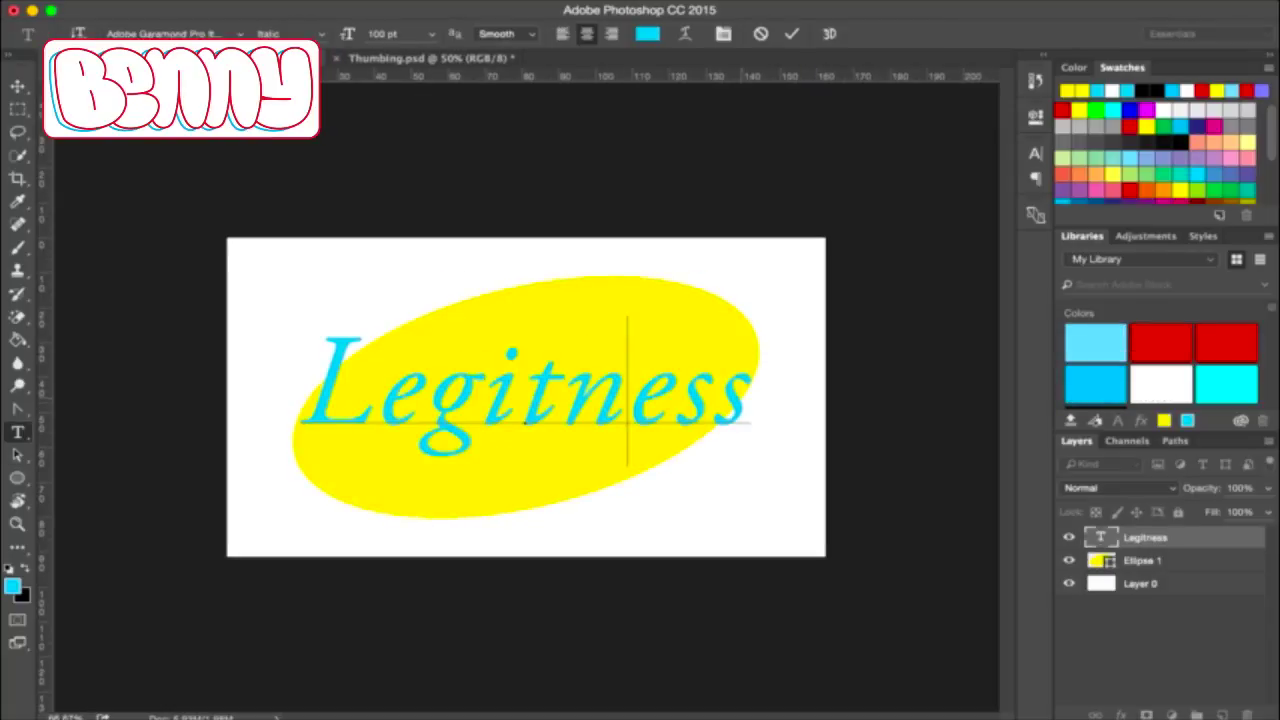
pyautogui.hotkey('ctrl', 'a')
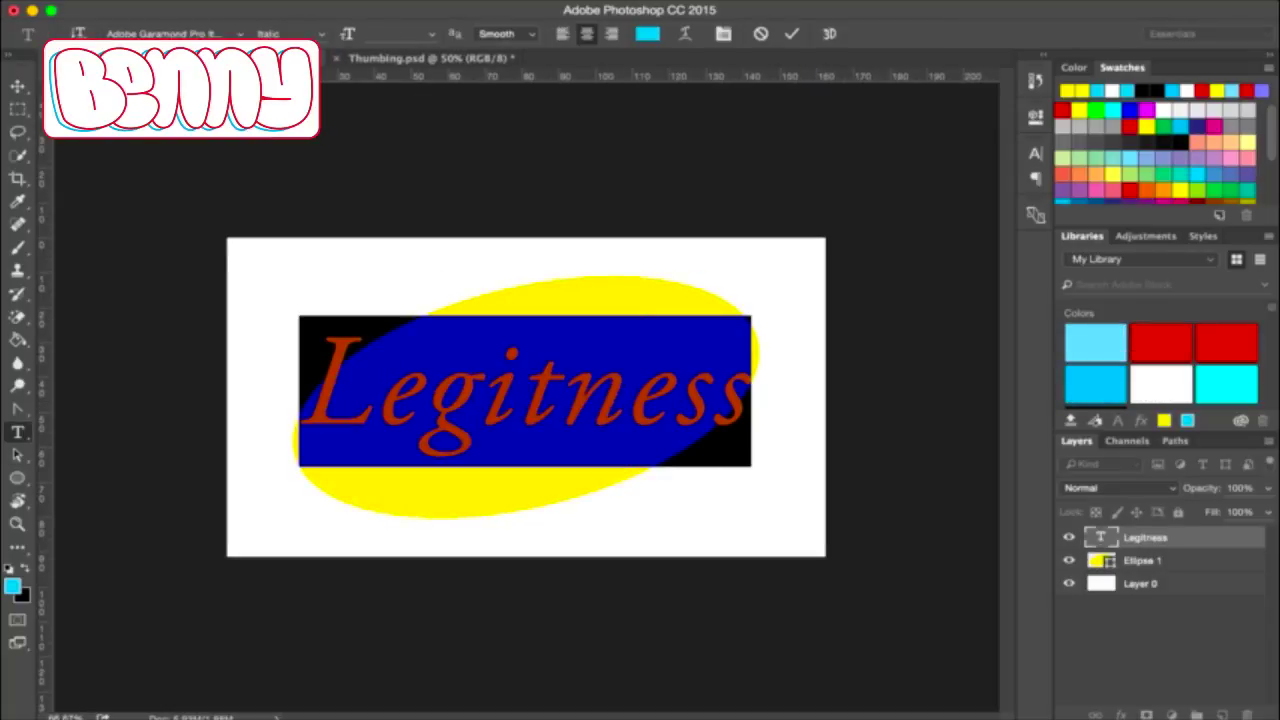
pyautogui.click(1161, 341)
pyautogui.hotkey('ctrl', 'h')
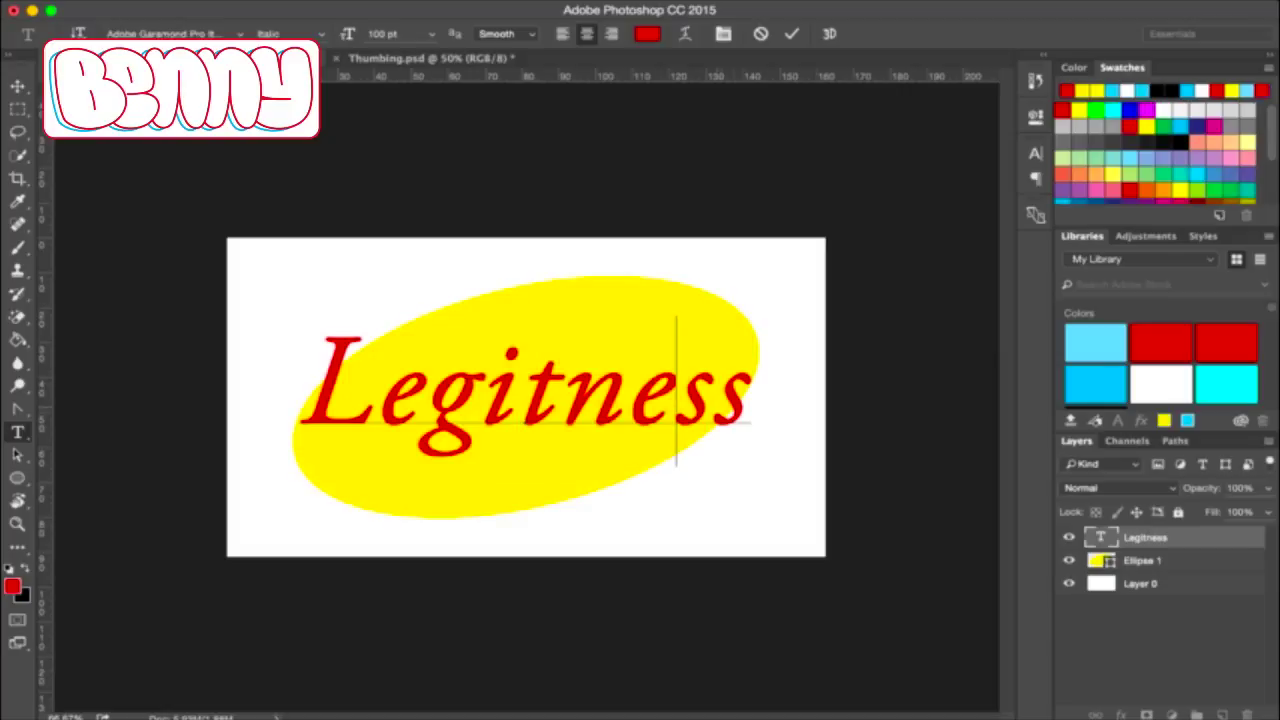
pyautogui.hotkey('ctrl', 'h')
pyautogui.hotkey('ctrl', 'Return')
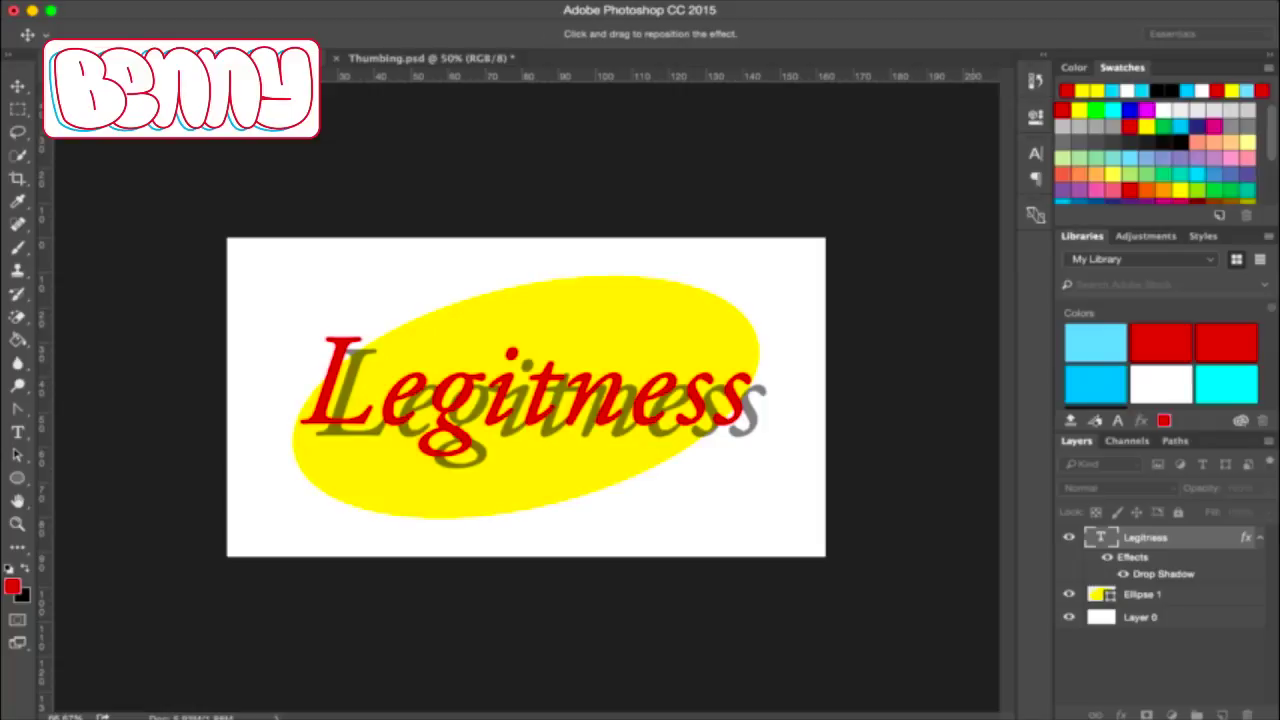
# - Pull the text's drop shadow close behind the letters and add a drop shadow to the ellipse
pyautogui.moveTo(540, 420); pyautogui.dragTo(518, 400)
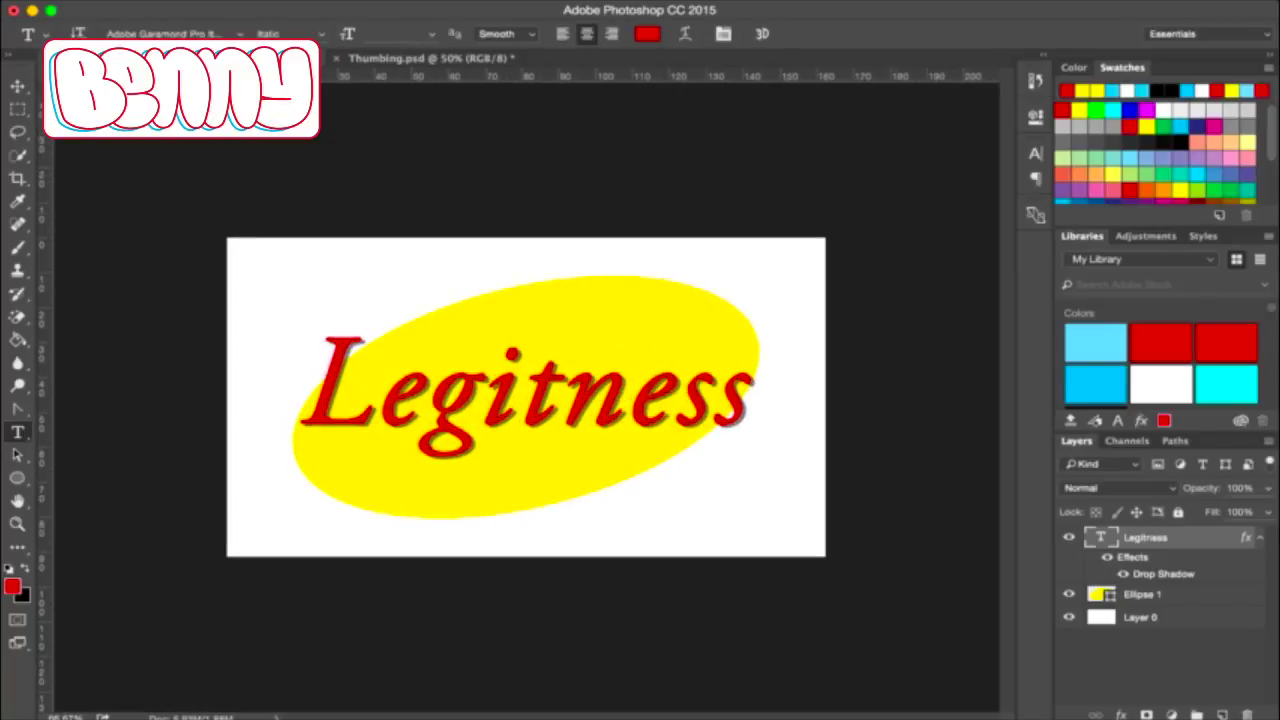
pyautogui.click(1140, 594)
pyautogui.moveTo(1133, 557); pyautogui.dragTo(1140, 594)
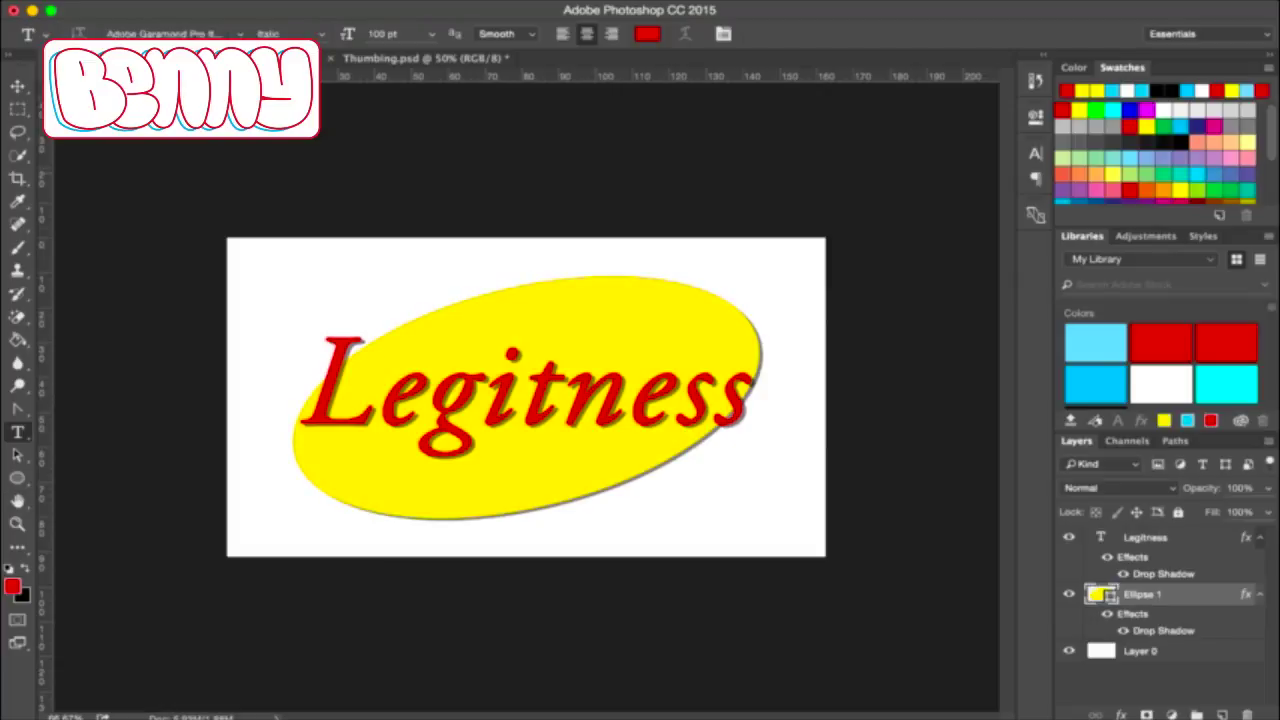
# - Select the text and ellipse layers together and start scaling them down
pyautogui.press('v')
pyautogui.keyDown('shift'); pyautogui.click(1145, 537); pyautogui.keyUp('shift')
pyautogui.hotkey('ctrl', 't')
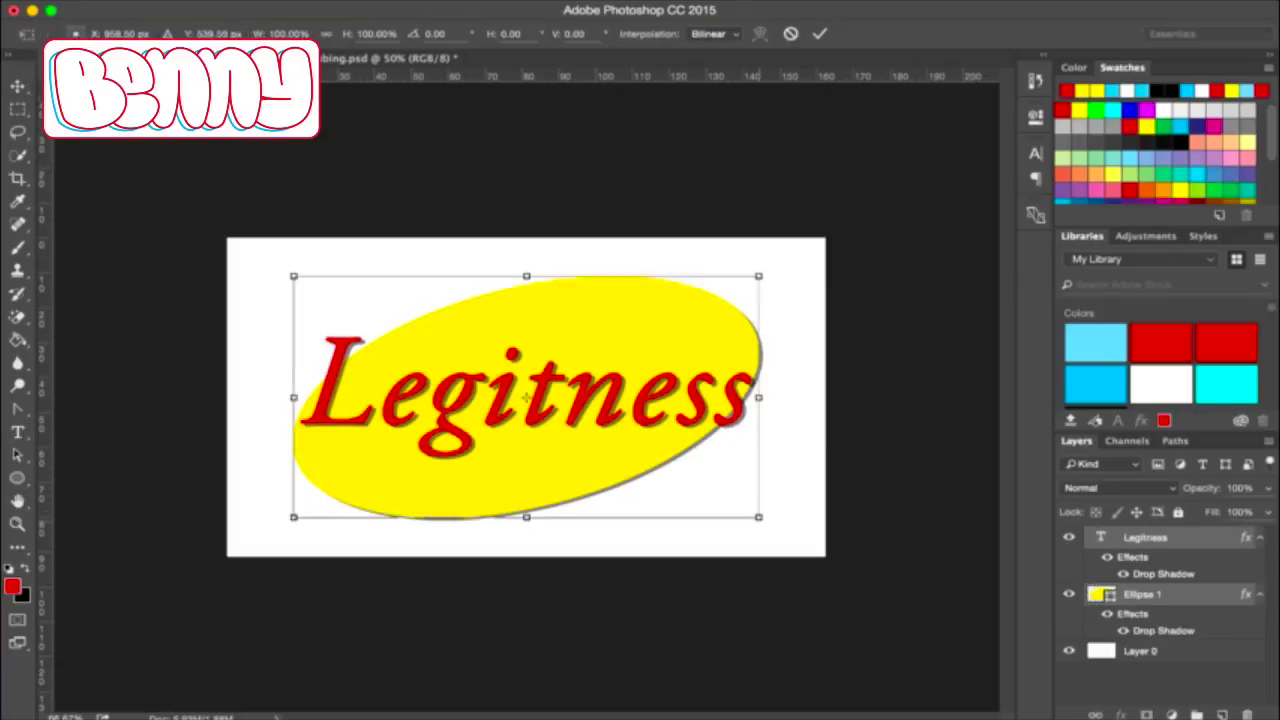
pyautogui.moveTo(758, 276)
pyautogui.mouseDown()
pyautogui.moveTo(744, 283)
pyautogui.moveTo(758, 276)
pyautogui.mouseUp()
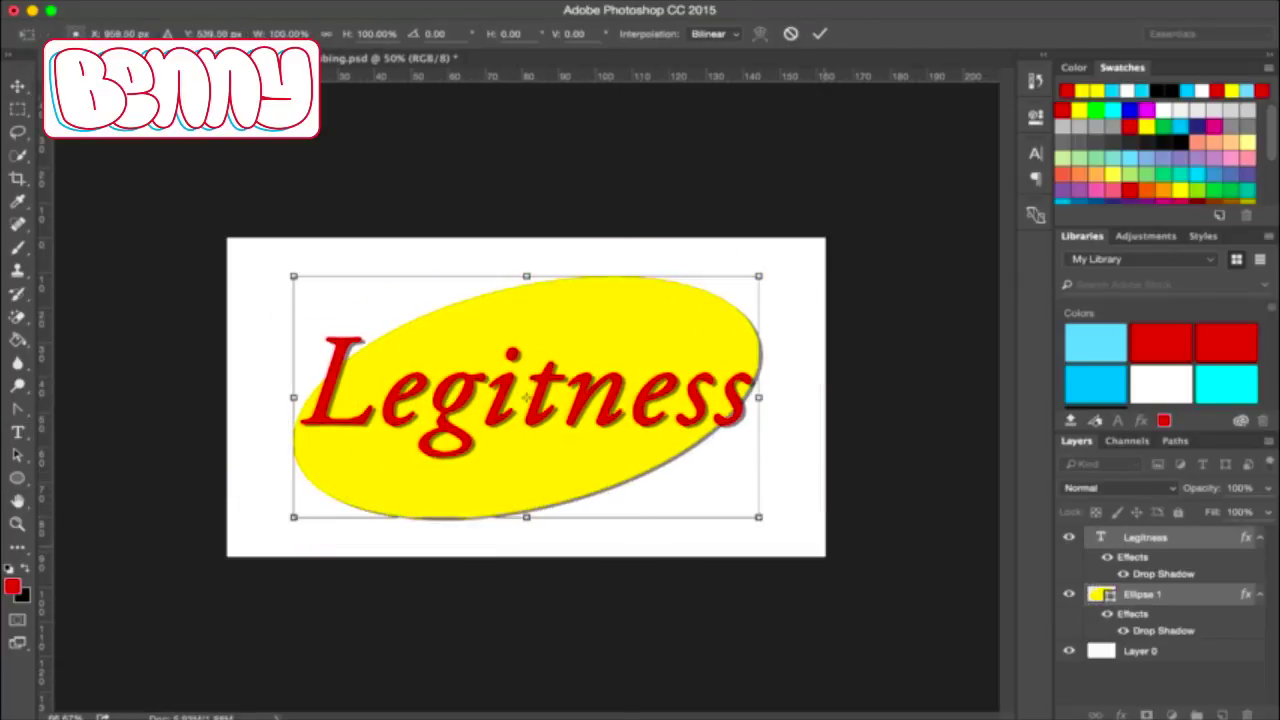
pyautogui.hotkey('ctrl', '-')
pyautogui.hotkey('ctrl', '+')
pyautogui.press('Return')
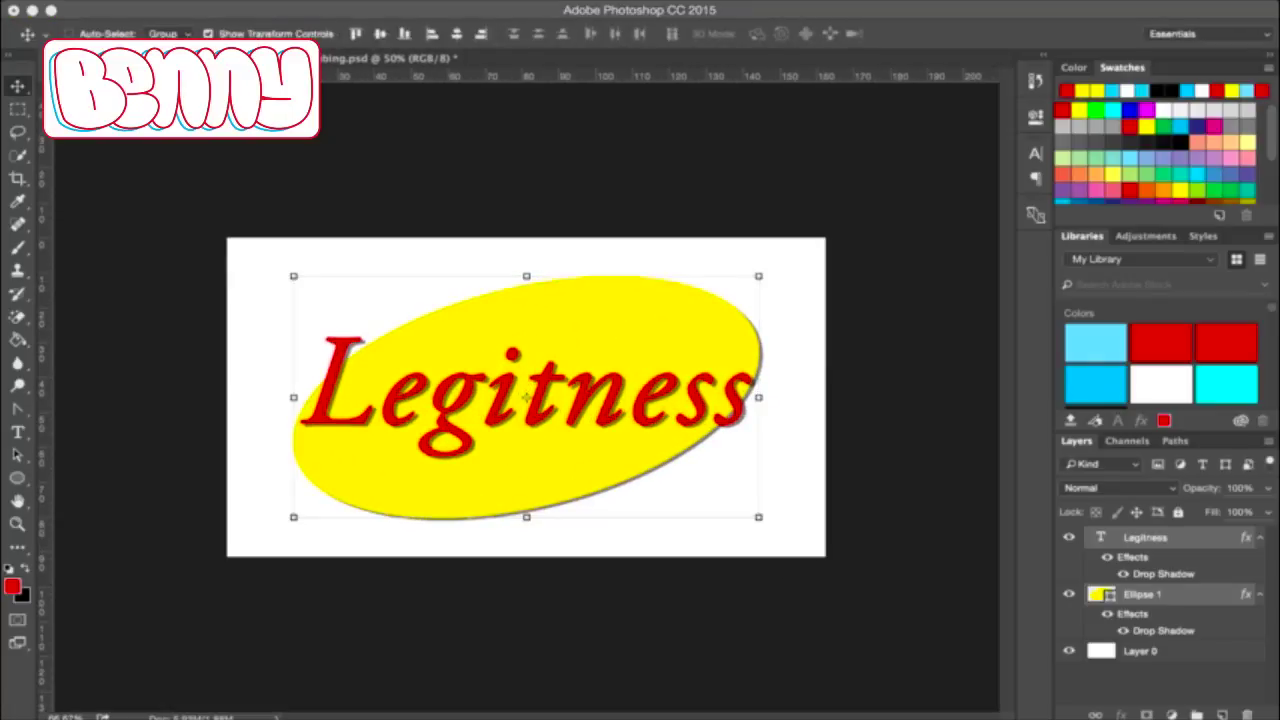
# - Scale the text and ellipse to about 56% and move them to the lower right
pyautogui.hotkey('ctrl', '-')
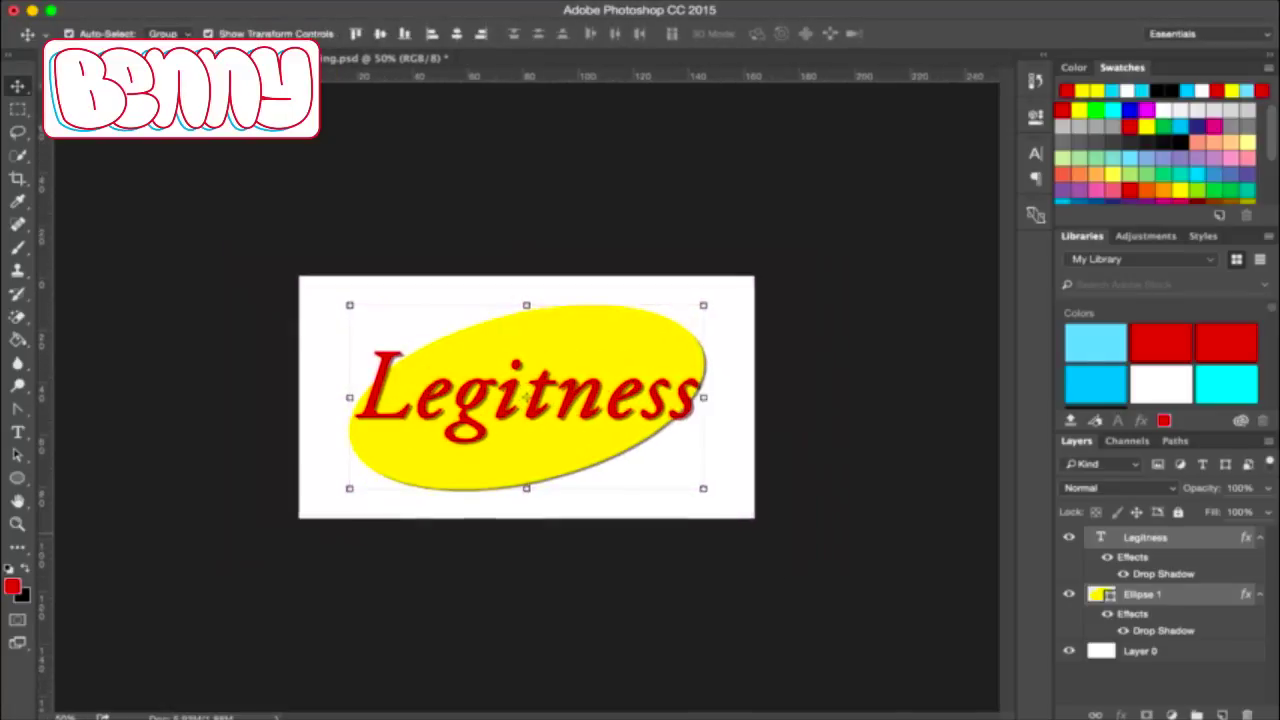
pyautogui.hotkey('ctrl', '+')
pyautogui.hotkey('ctrl', 't')
pyautogui.moveTo(758, 517); pyautogui.dragTo(553, 410)
pyautogui.moveTo(423, 343); pyautogui.dragTo(674, 474)
# - Confirm the transform and add a new text layer reading 'Benny' at the top-left
pyautogui.press('Return')
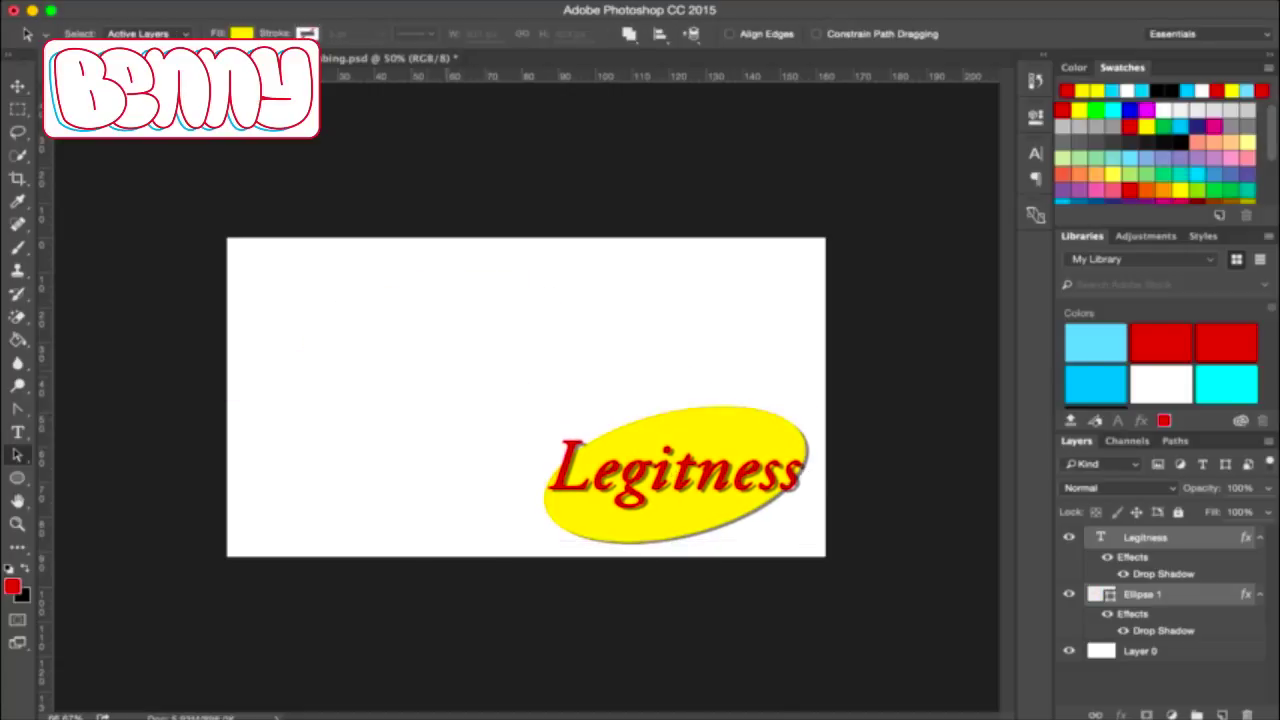
pyautogui.press('t')
pyautogui.click(262, 322)
pyautogui.write('Benny')
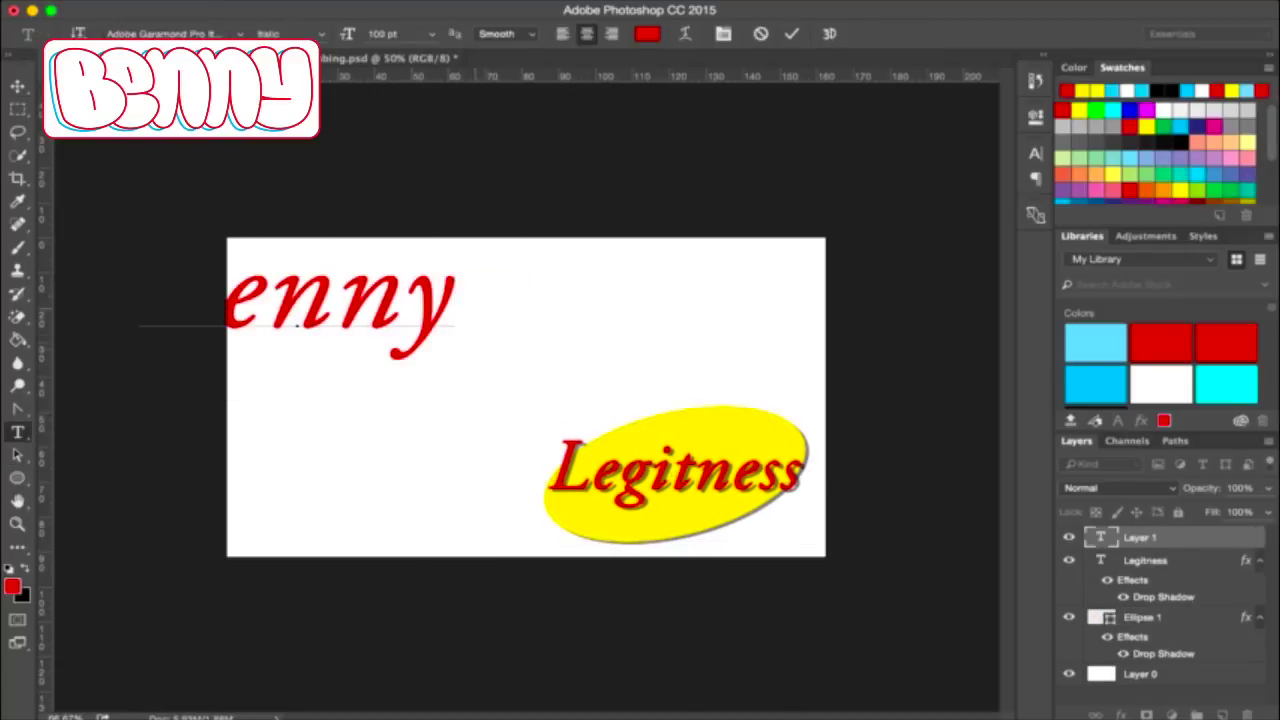
pyautogui.hotkey('ctrl', 'a')
pyautogui.hotkey('ctrl', 'Return')
# - Retype the title as 'Art of Benny' split across two lines
pyautogui.press('v')
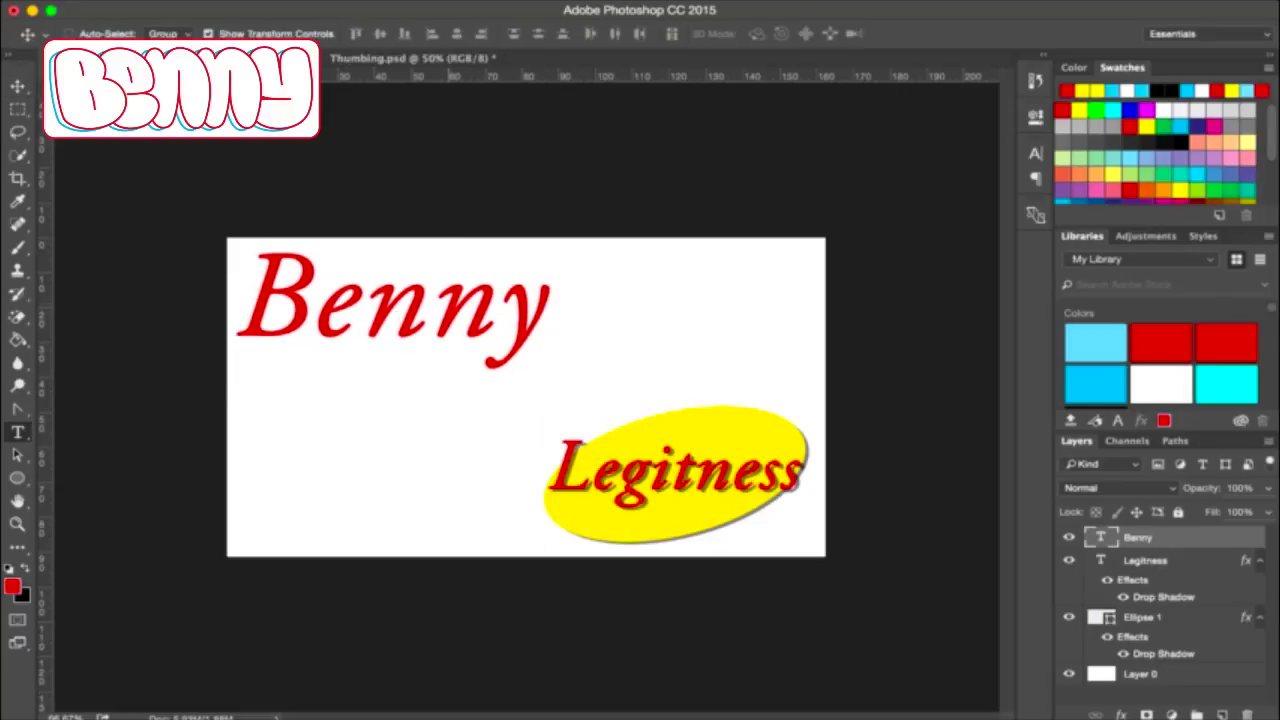
pyautogui.click(550, 300)
pyautogui.hotkey('ctrl', 'a')
pyautogui.write('arto')
pyautogui.press('BackSpace')
pyautogui.press('BackSpace')
pyautogui.press('BackSpace')
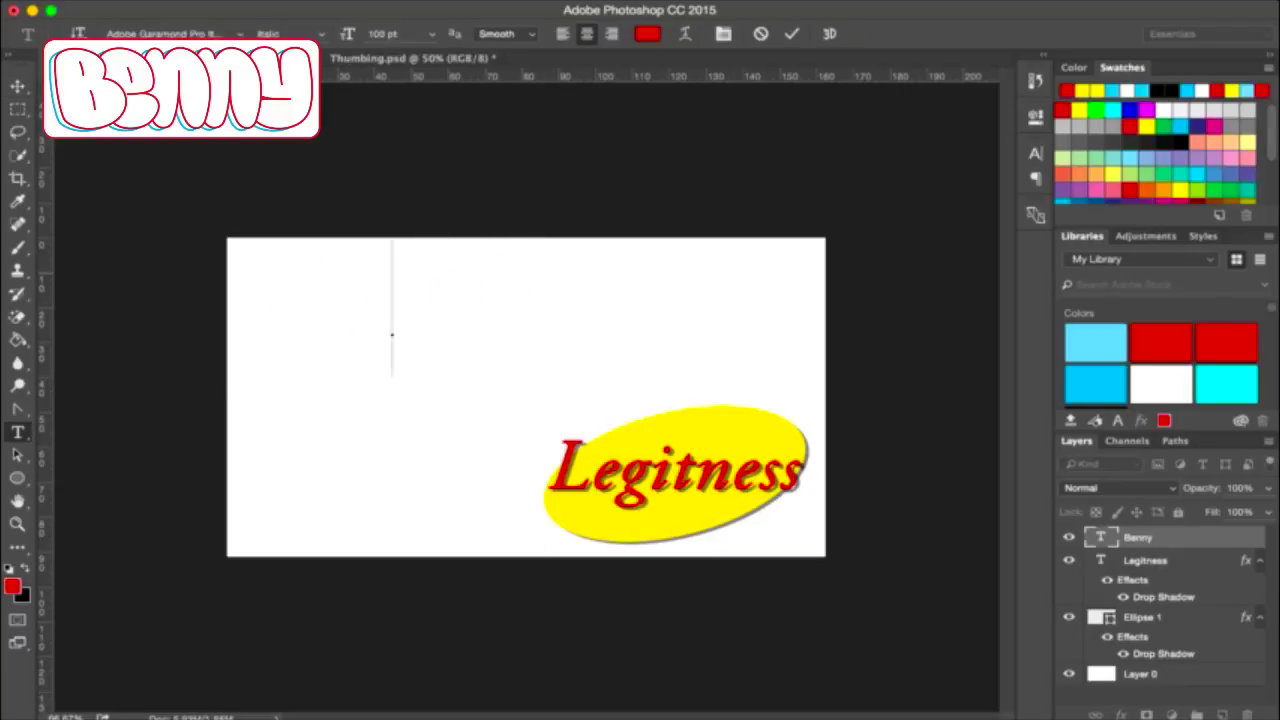
pyautogui.write('rt of Benny')
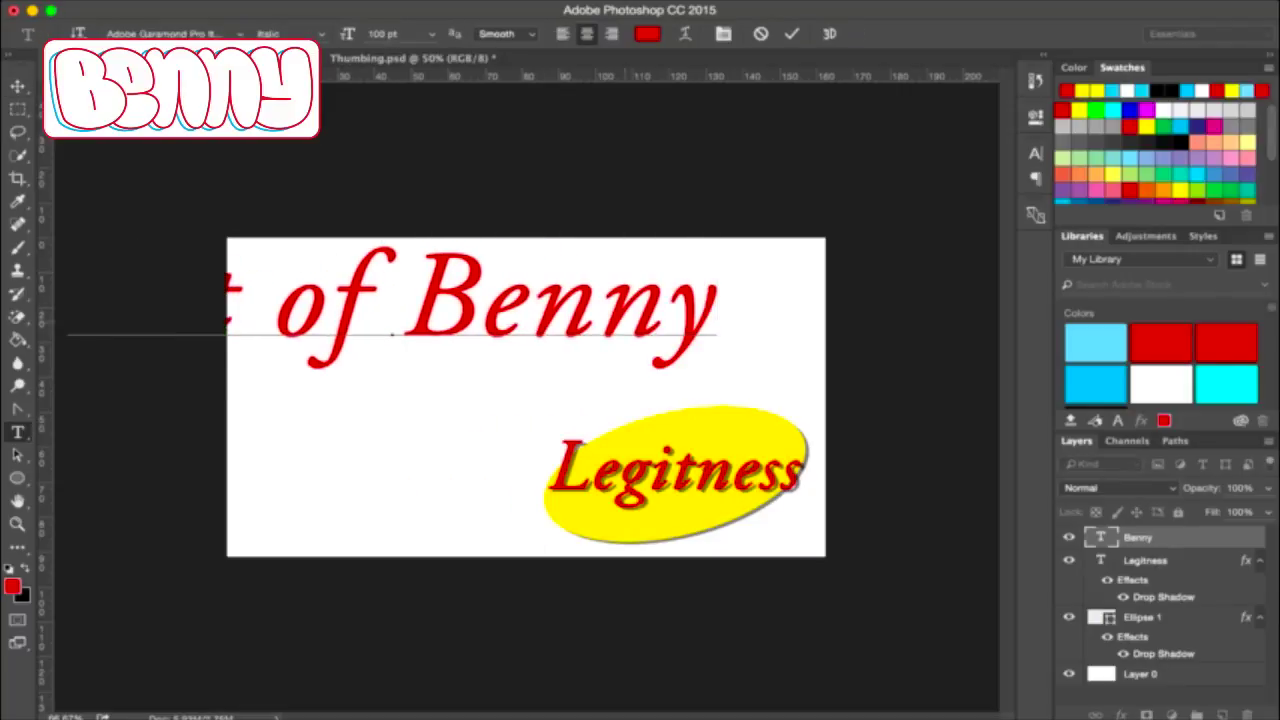
pyautogui.press('Return')
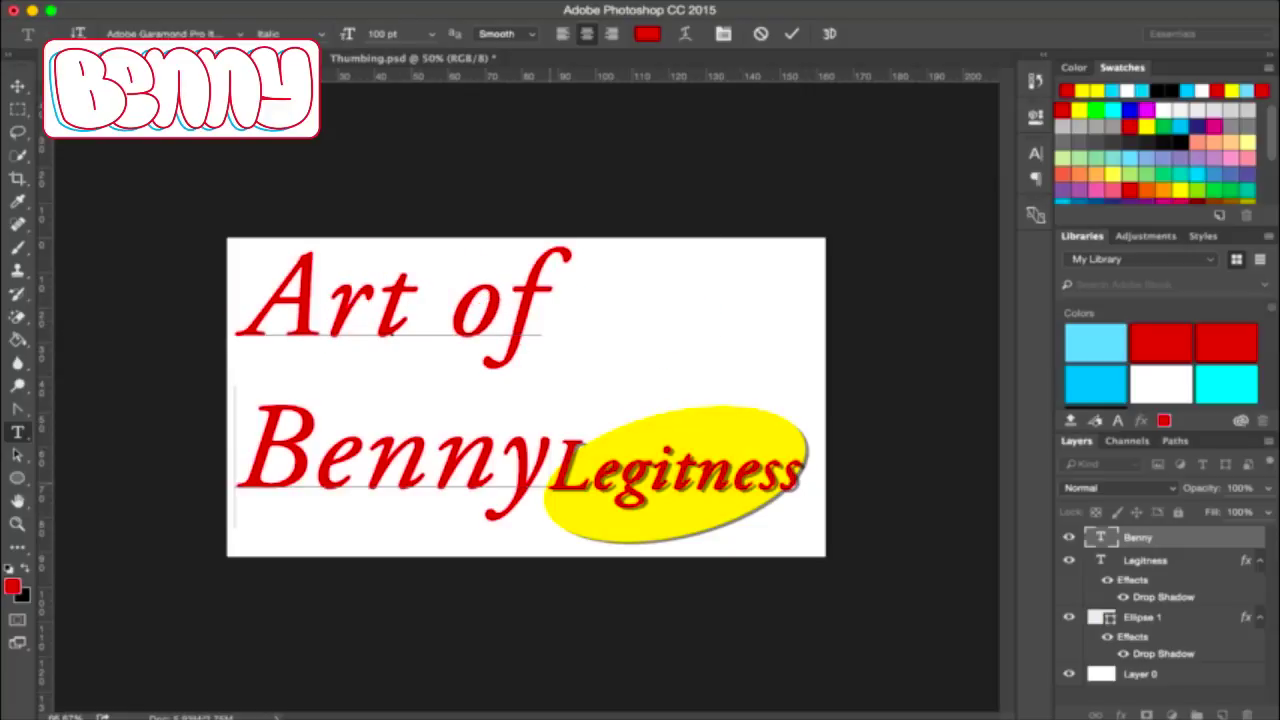
pyautogui.hotkey('ctrl', 'a')
# - Tighten the leading between the two title lines
pyautogui.hotkey('alt', 'Up')
pyautogui.hotkey('alt', 'Up')
pyautogui.hotkey('alt', 'Up')
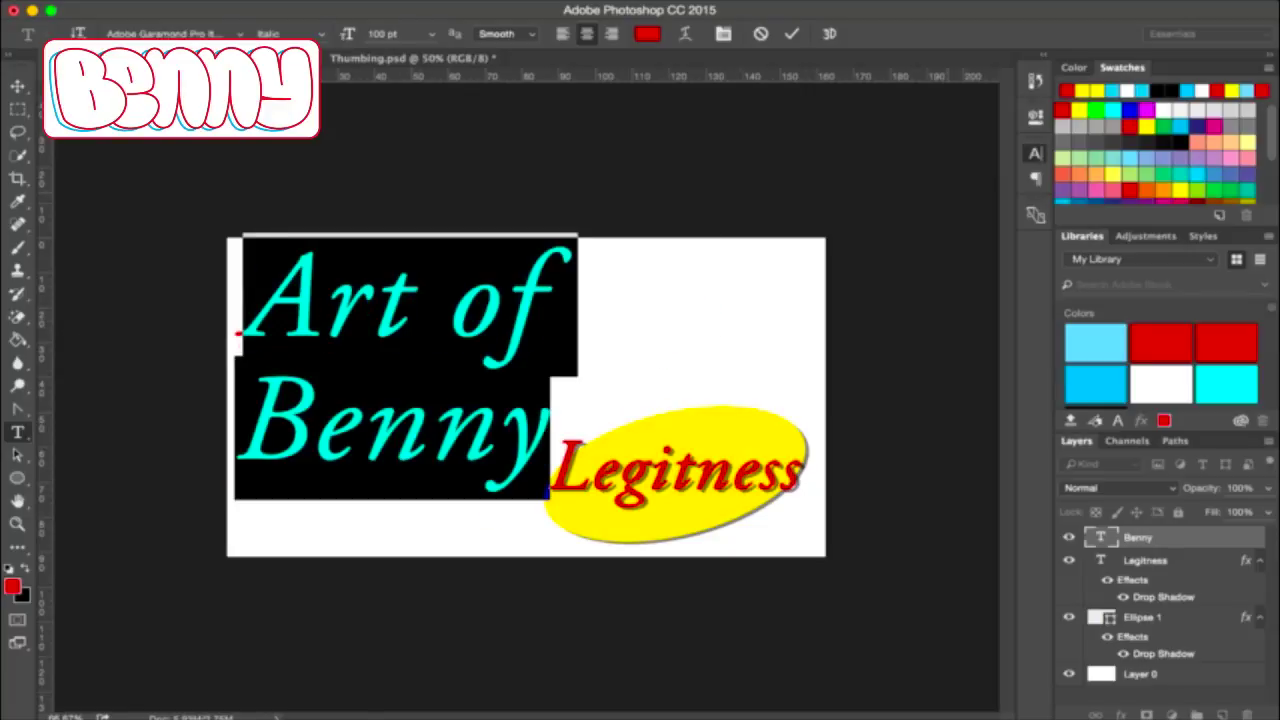
pyautogui.hotkey('alt', 'Up')
pyautogui.hotkey('alt', 'Up')
pyautogui.hotkey('alt', 'Up')
pyautogui.hotkey('alt', 'Up')
pyautogui.hotkey('alt', 'Up')
pyautogui.hotkey('alt', 'Up')
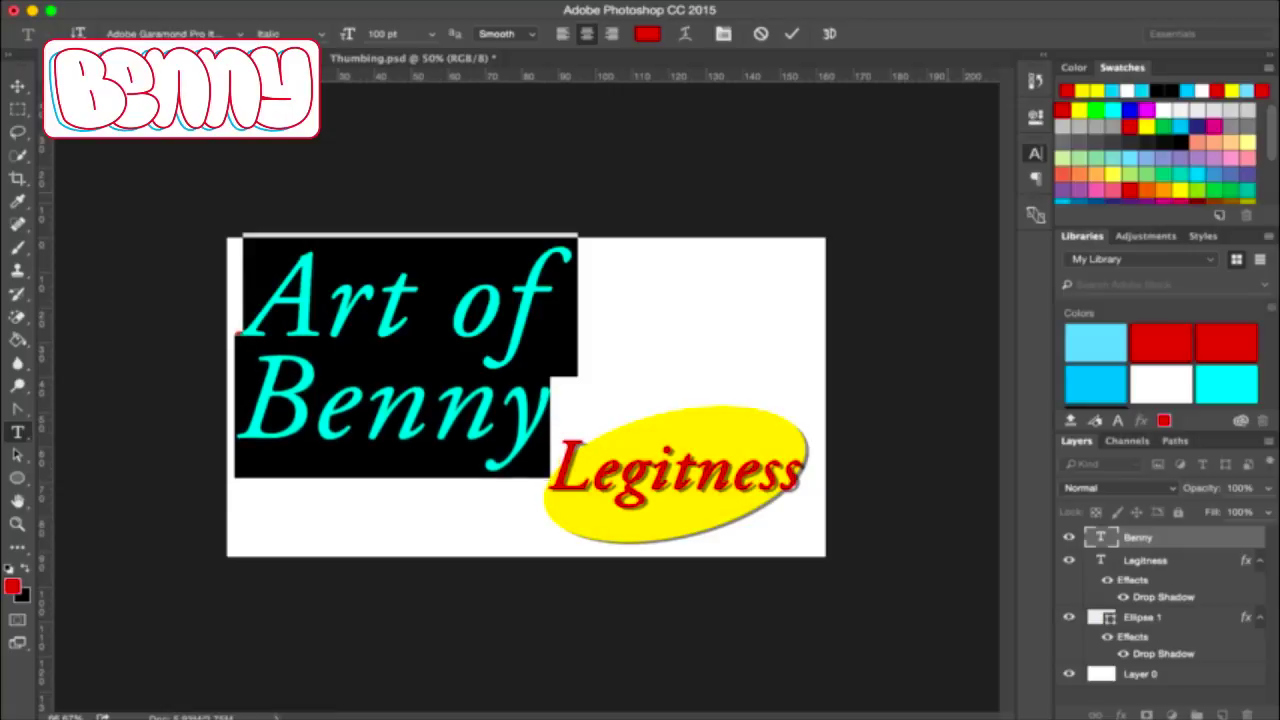
pyautogui.hotkey('alt', 'Up')
pyautogui.hotkey('alt', 'Up')
pyautogui.hotkey('alt', 'Up')
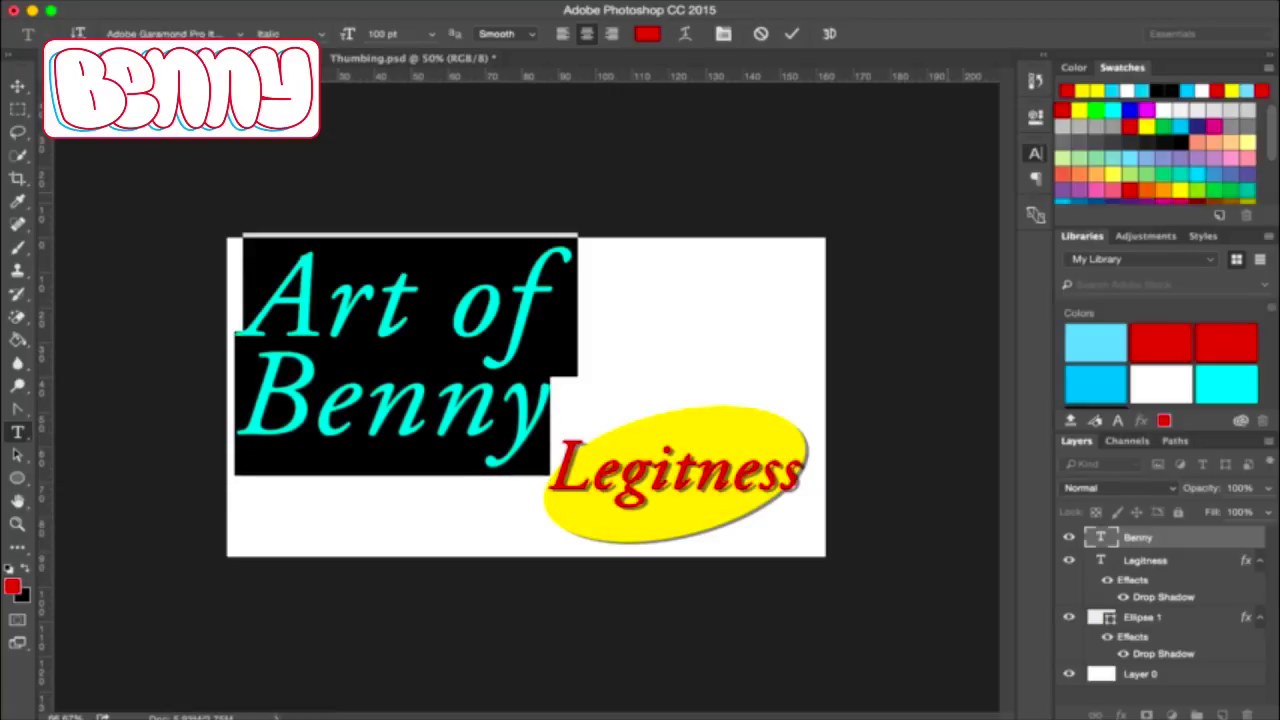
# - Set the title font to SignPainter HouseScript and commit the edits
pyautogui.press('Down')
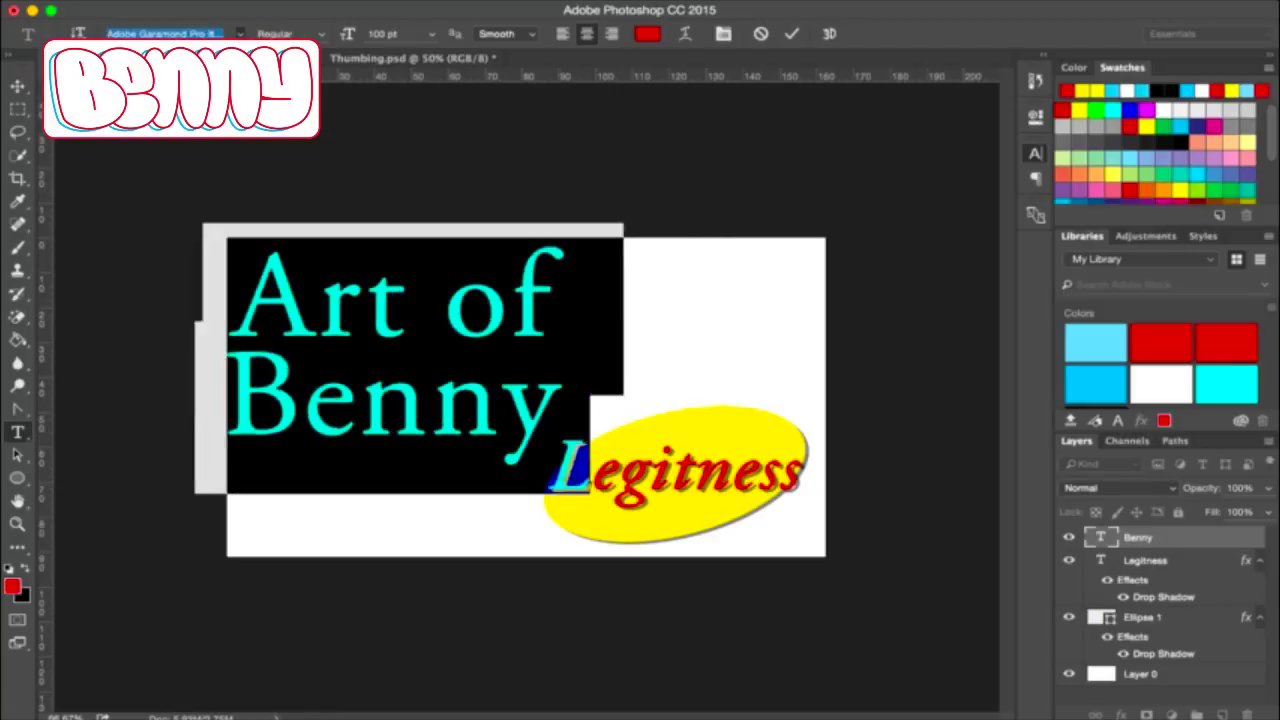
pyautogui.press('Down')
pyautogui.press('Down')
pyautogui.press('Down')
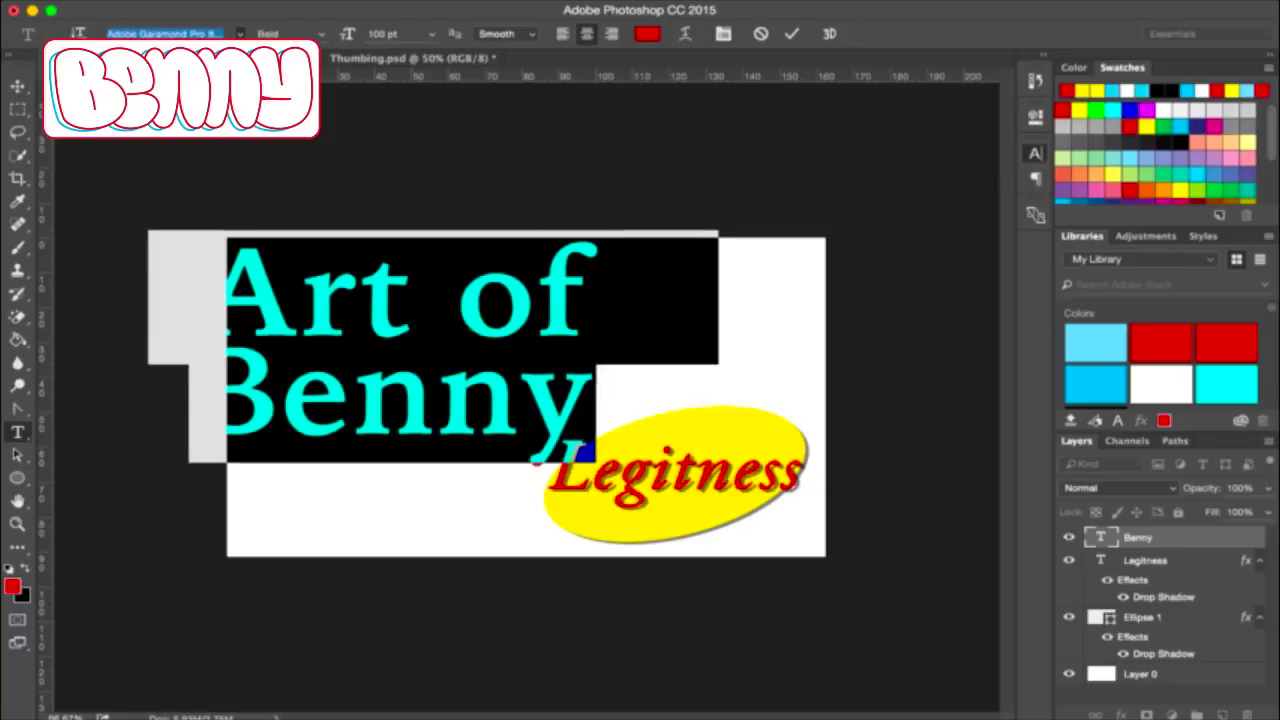
pyautogui.press('Down')
pyautogui.press('Down')
pyautogui.press('Down')
pyautogui.press('Down')
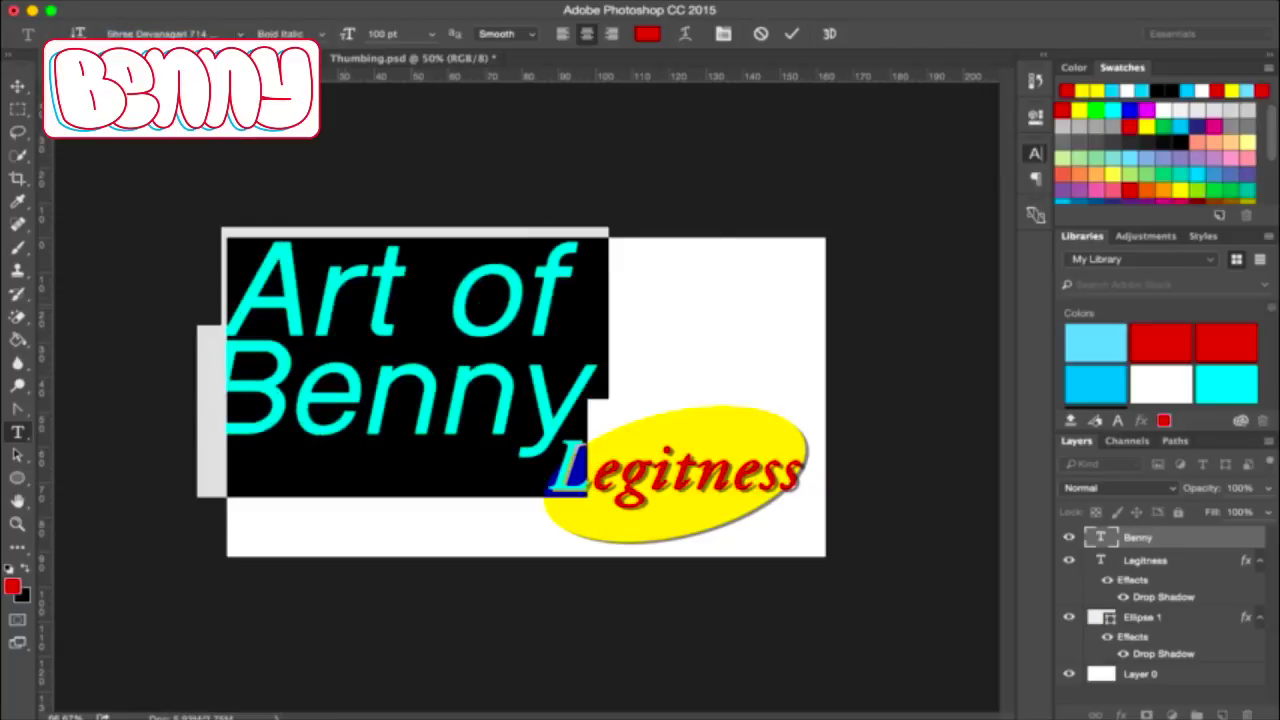
pyautogui.press('Down')
pyautogui.press('Down')
pyautogui.press('Down')
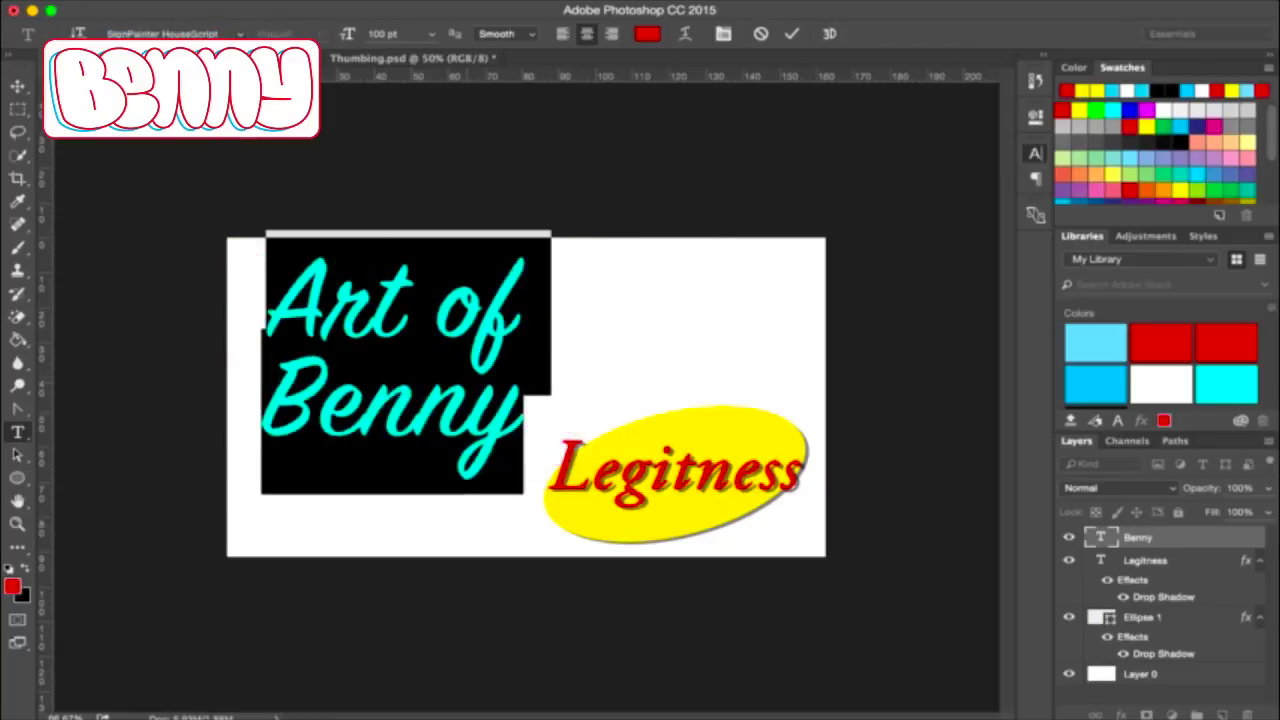
pyautogui.press('Return')
pyautogui.hotkey('ctrl', 'a')
pyautogui.hotkey('ctrl', 'Return')
# - Add Bevel & Emboss to the Art of Benny title and remove its Drop Shadow
pyautogui.press('h')
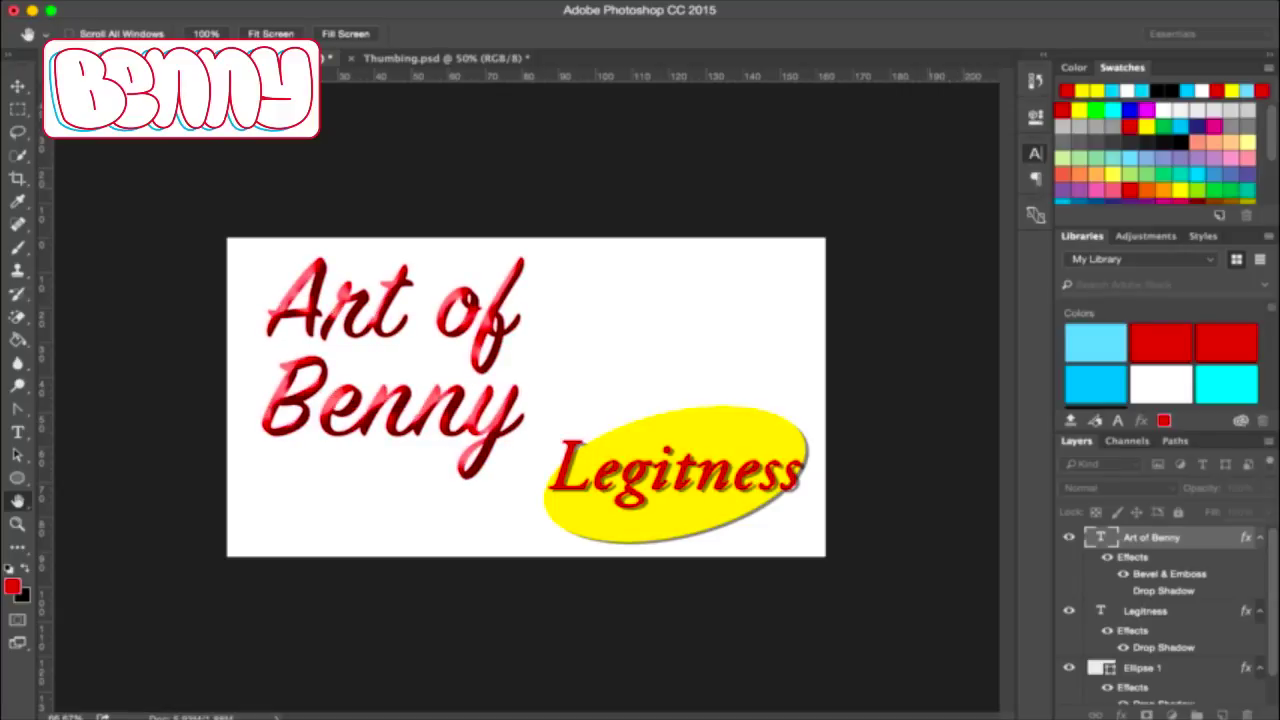
pyautogui.hotkey('ctrl', 'alt', 'z')
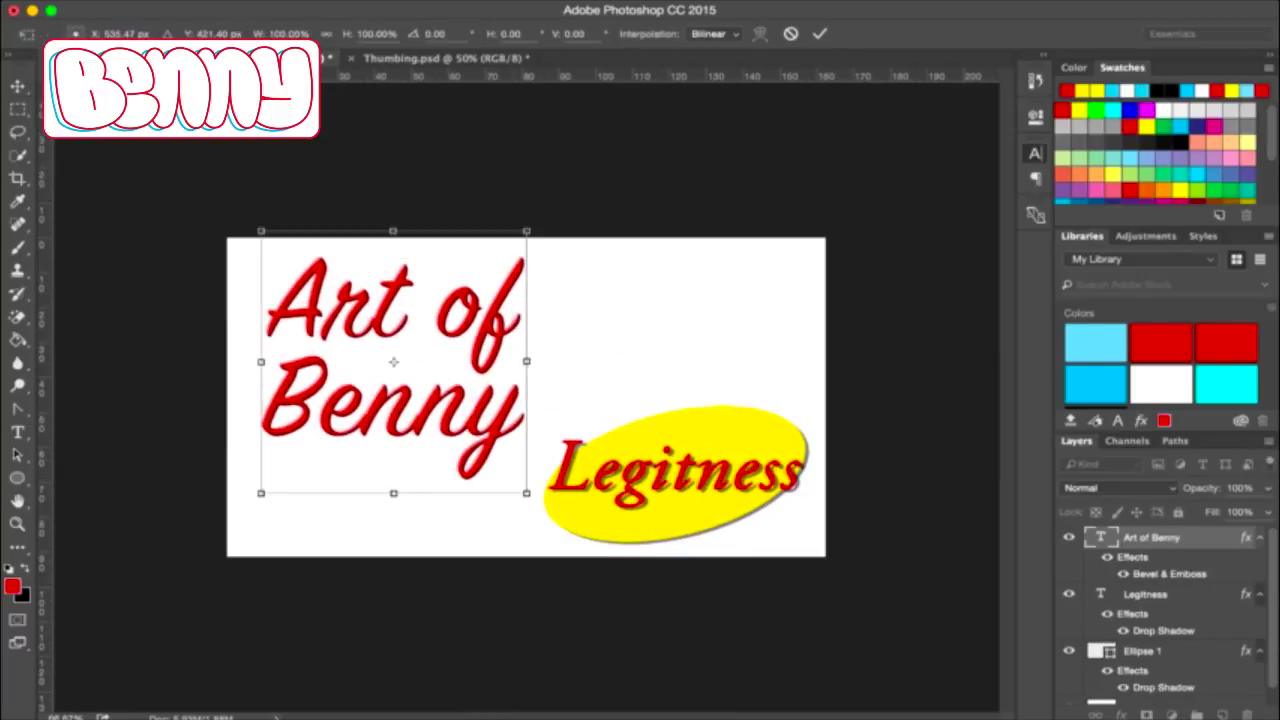
# - Shrink the title and shift it up and to the left
pyautogui.hotkey('ctrl', 't')
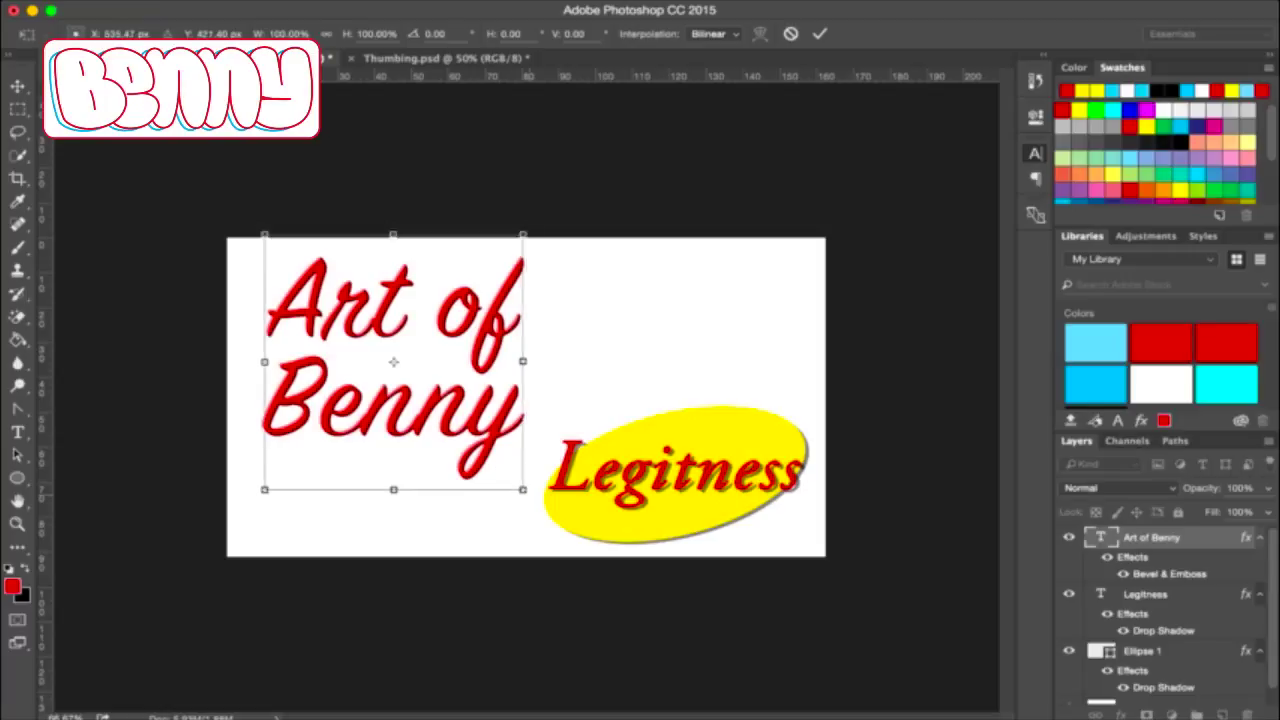
pyautogui.moveTo(522, 477); pyautogui.dragTo(477, 440)
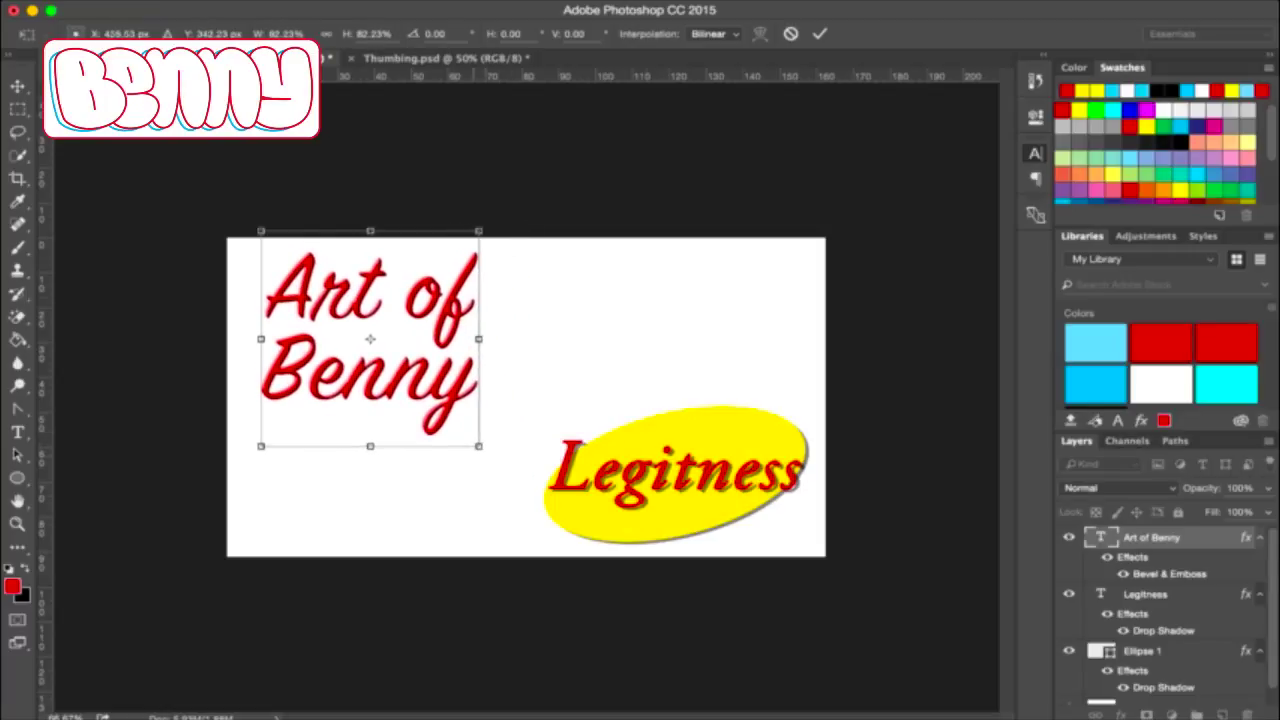
pyautogui.press('Return')
# - Recolour the Art of Benny text magenta and commit it
pyautogui.press('t')
pyautogui.press('Return')
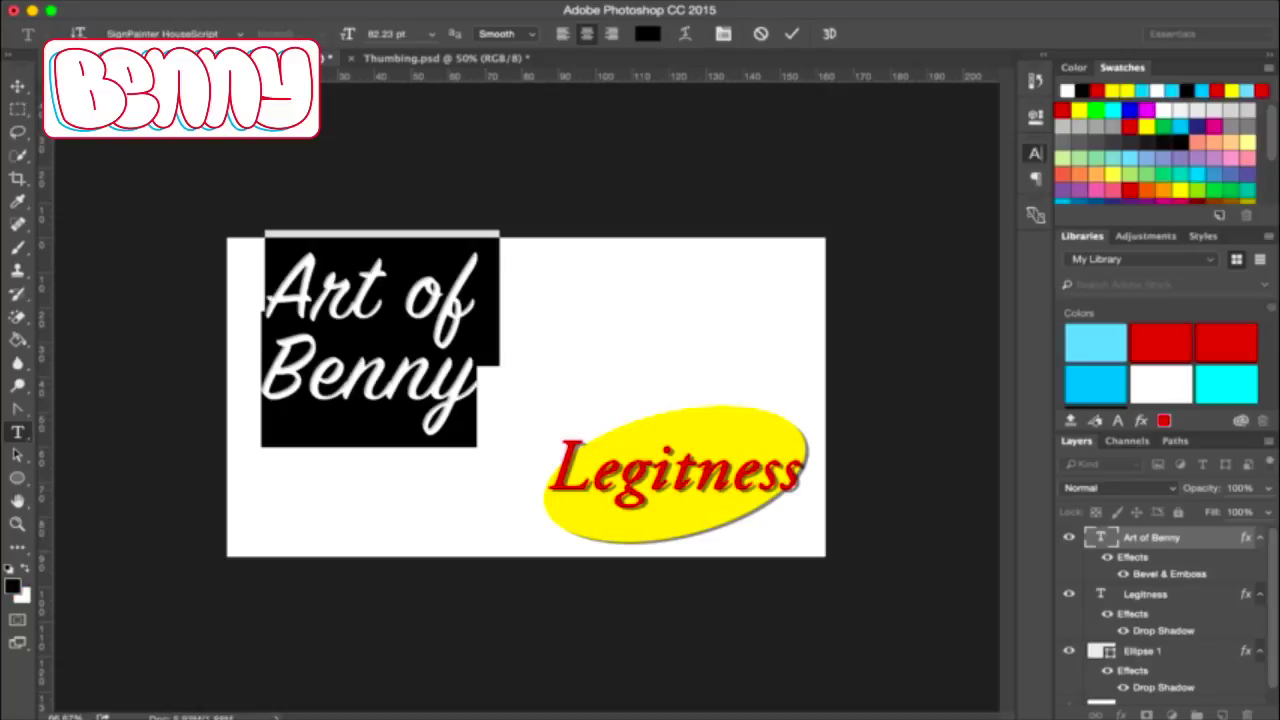
pyautogui.click(1067, 90)
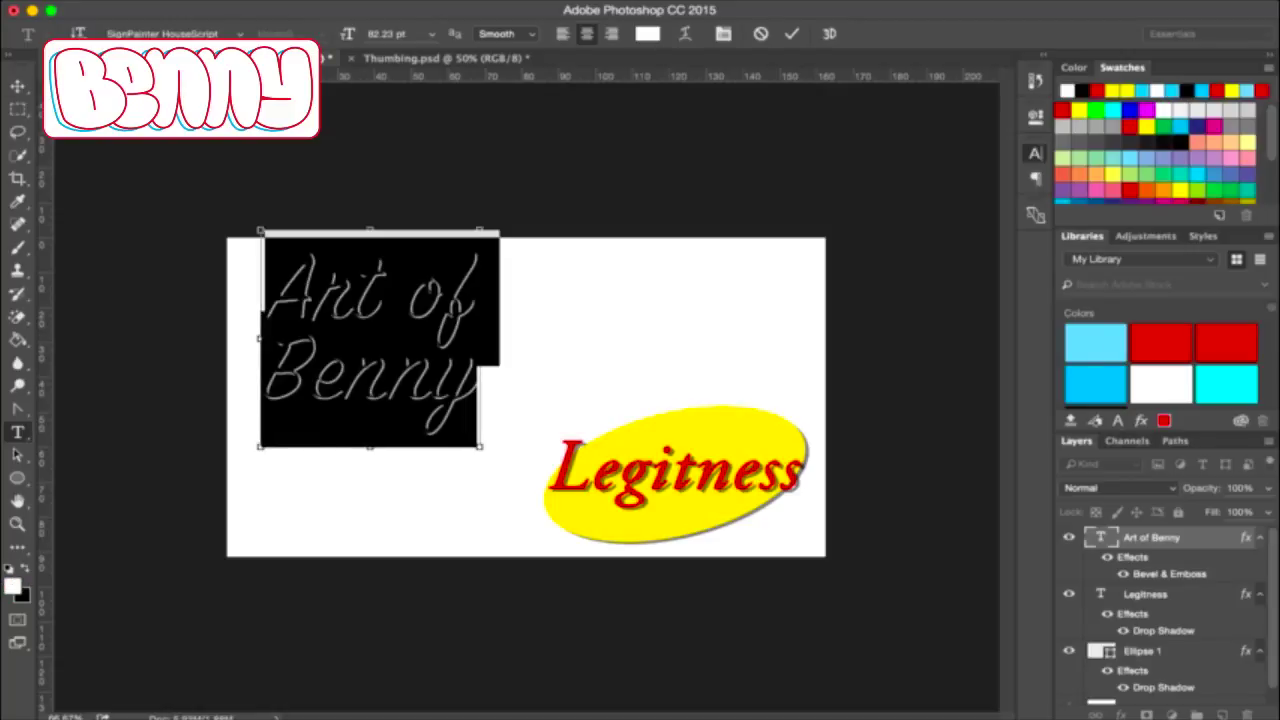
pyautogui.click(1161, 343)
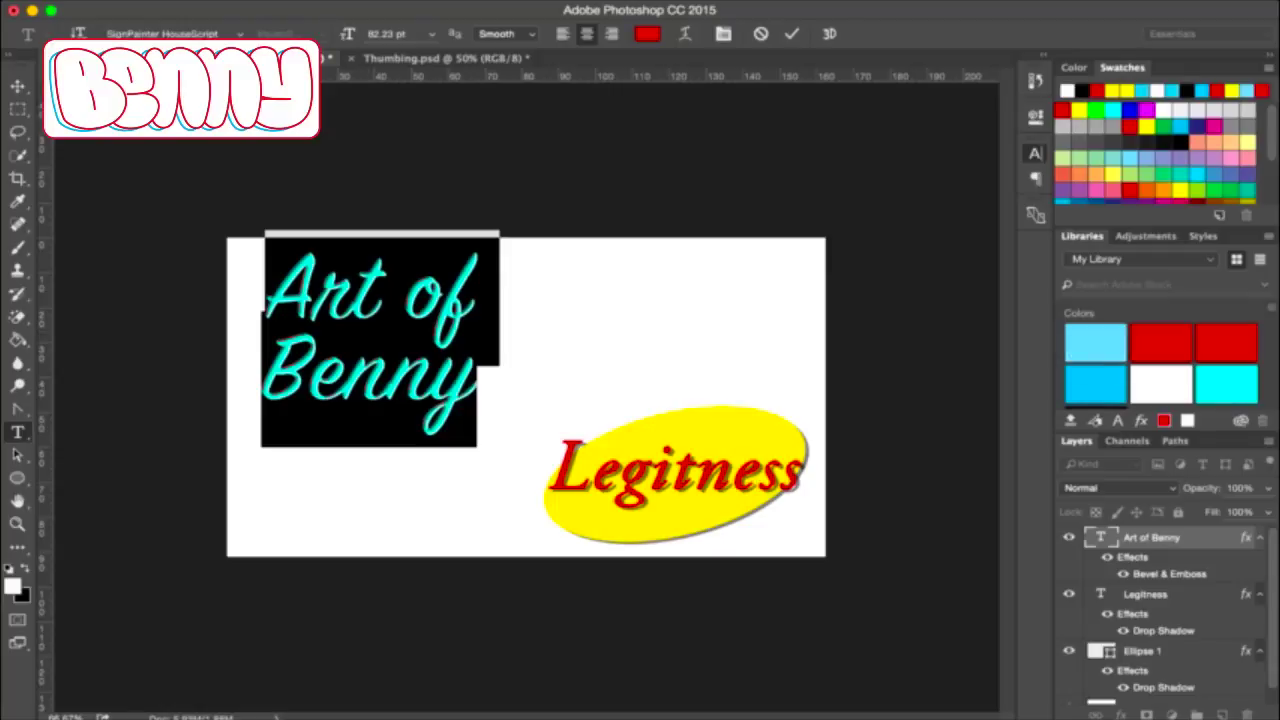
pyautogui.hotkey('ctrl', 'Return')
pyautogui.hotkey('ctrl', '-')
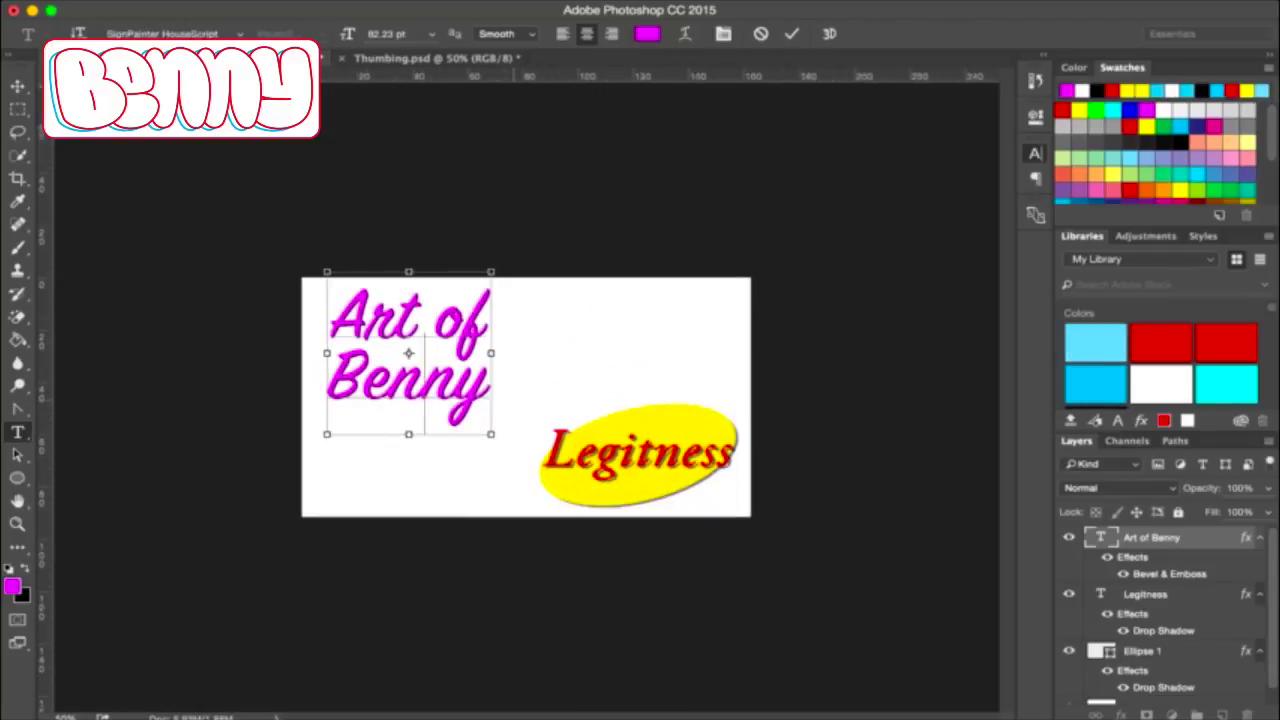
pyautogui.hotkey('ctrl', '+')
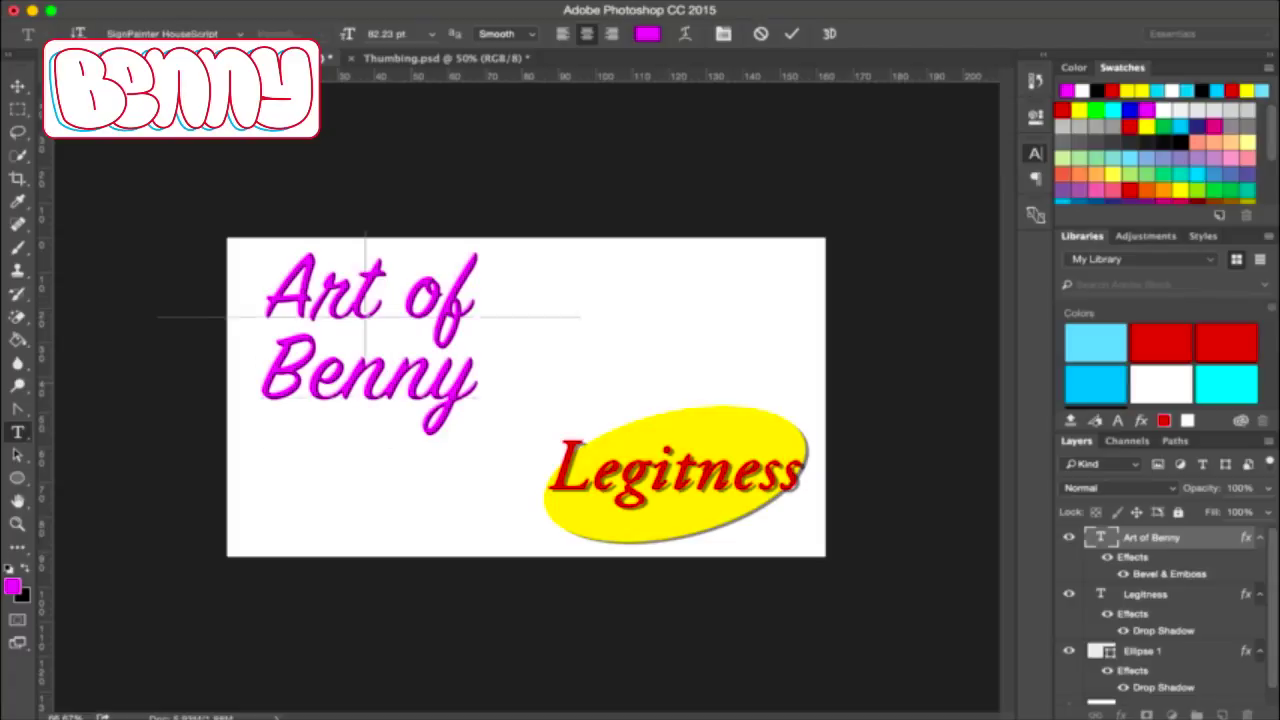
# - Centre the title horizontally, enlarge it about 123%, and nudge it slightly down
pyautogui.press('v')
pyautogui.hotkey('ctrl', '-')
pyautogui.moveTo(480, 300); pyautogui.dragTo(518, 300)
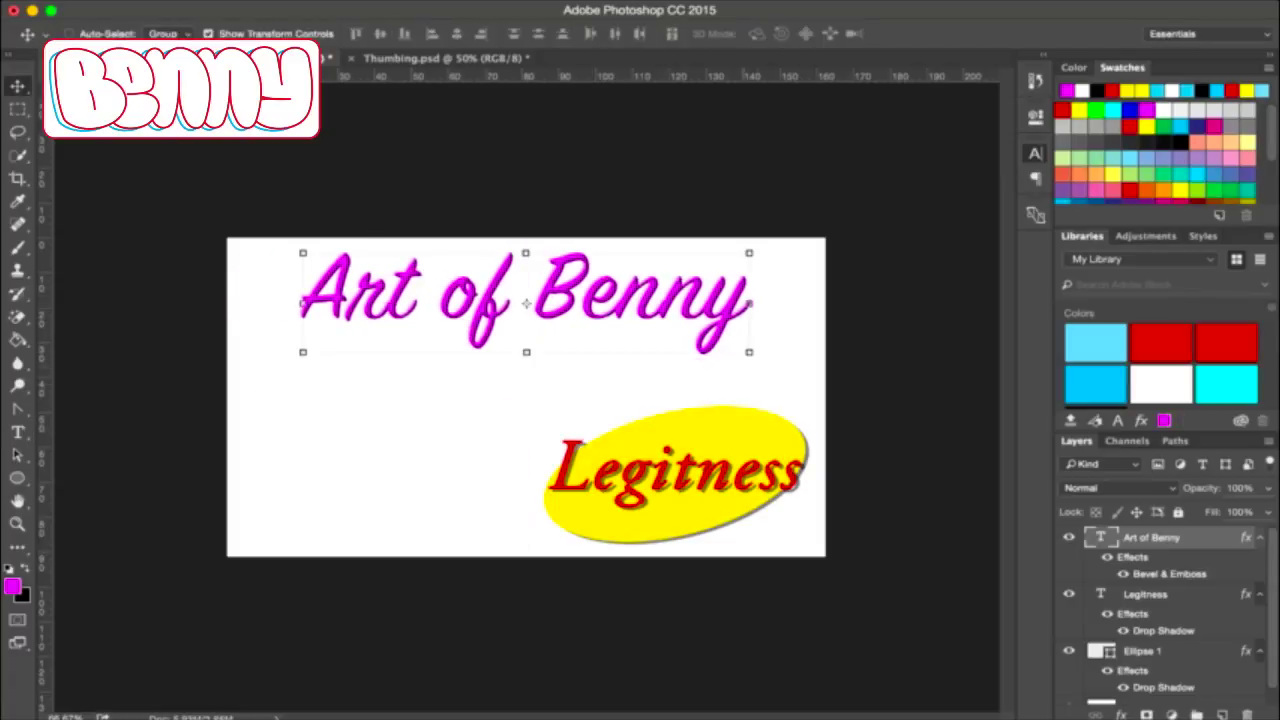
pyautogui.moveTo(749, 352); pyautogui.dragTo(805, 381)
pyautogui.press('Return')
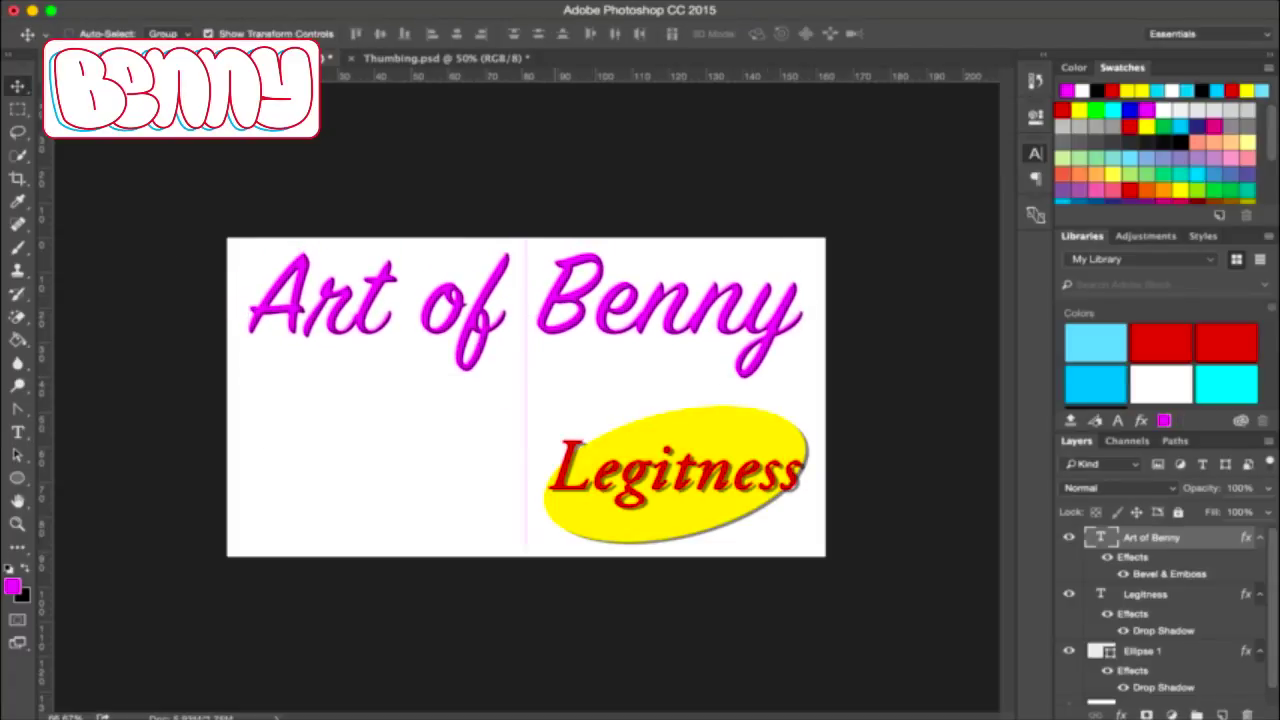
pyautogui.hotkey('shift', 'Down')
pyautogui.hotkey('shift', 'Down')
pyautogui.hotkey('shift', 'Down')
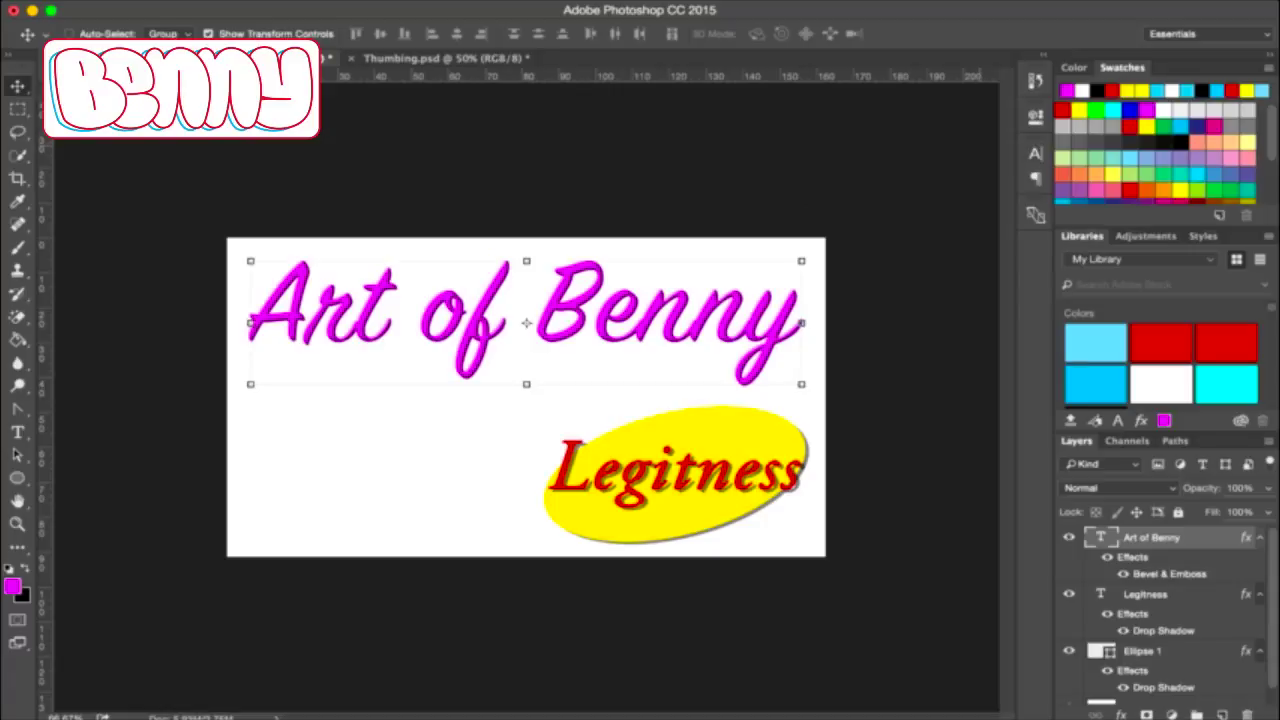
pyautogui.press('a')
pyautogui.hotkey('ctrl', '-')
pyautogui.hotkey('ctrl', '-')
pyautogui.hotkey('ctrl', '-')
pyautogui.hotkey('ctrl', '+')
pyautogui.hotkey('ctrl', '+')
pyautogui.hotkey('ctrl', '+')
pyautogui.hotkey('ctrl', '+')
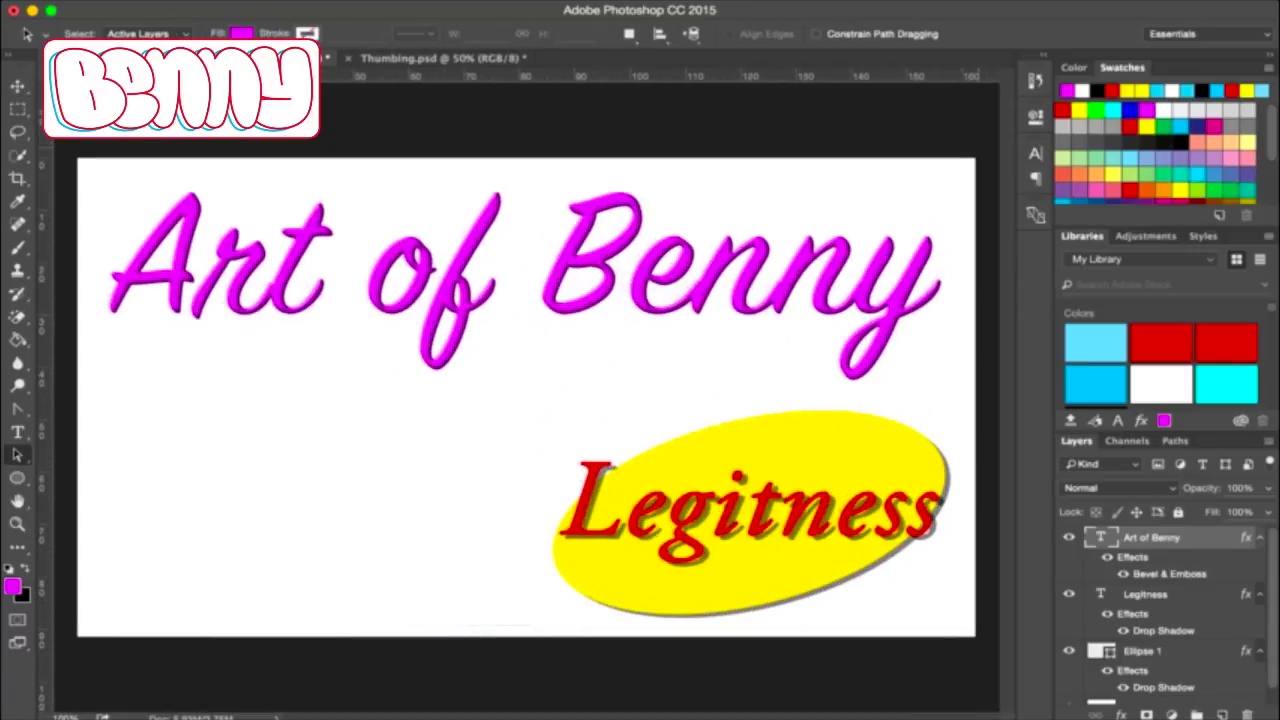
# - Add a separate 'Welcome to' text line below the title
pyautogui.press('t')
pyautogui.click(180, 518)
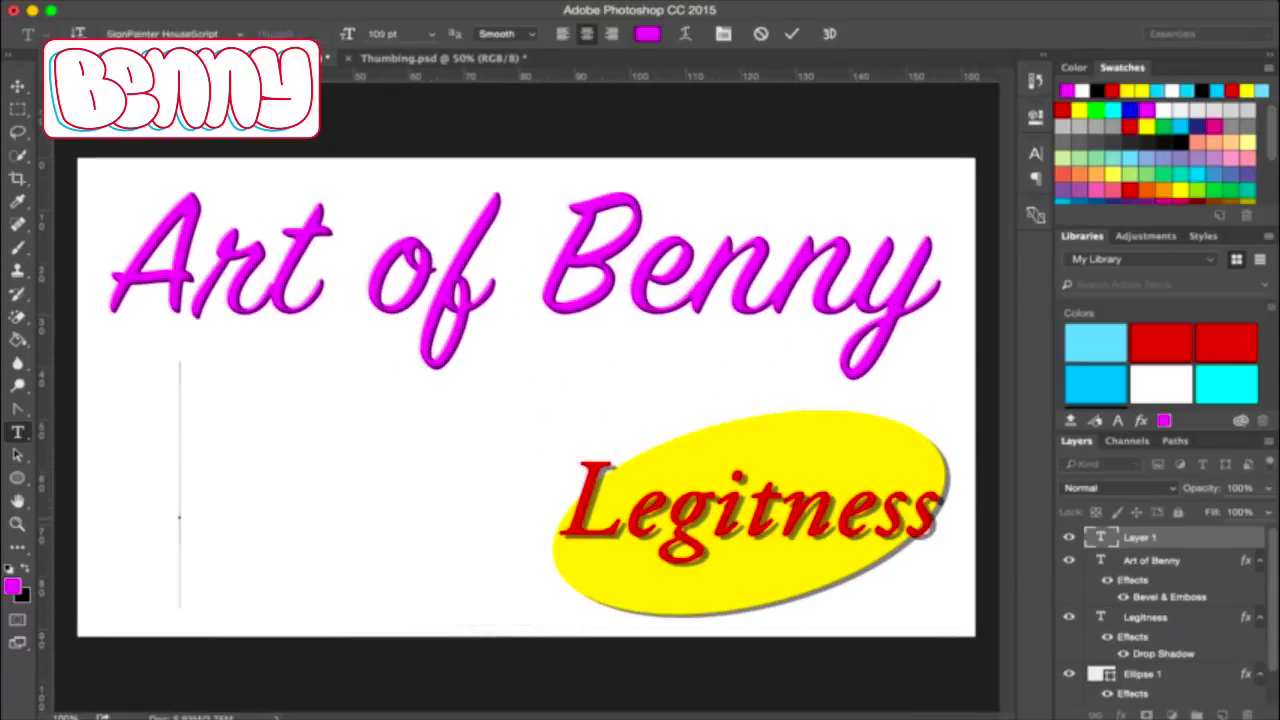
pyautogui.write('Welcom')
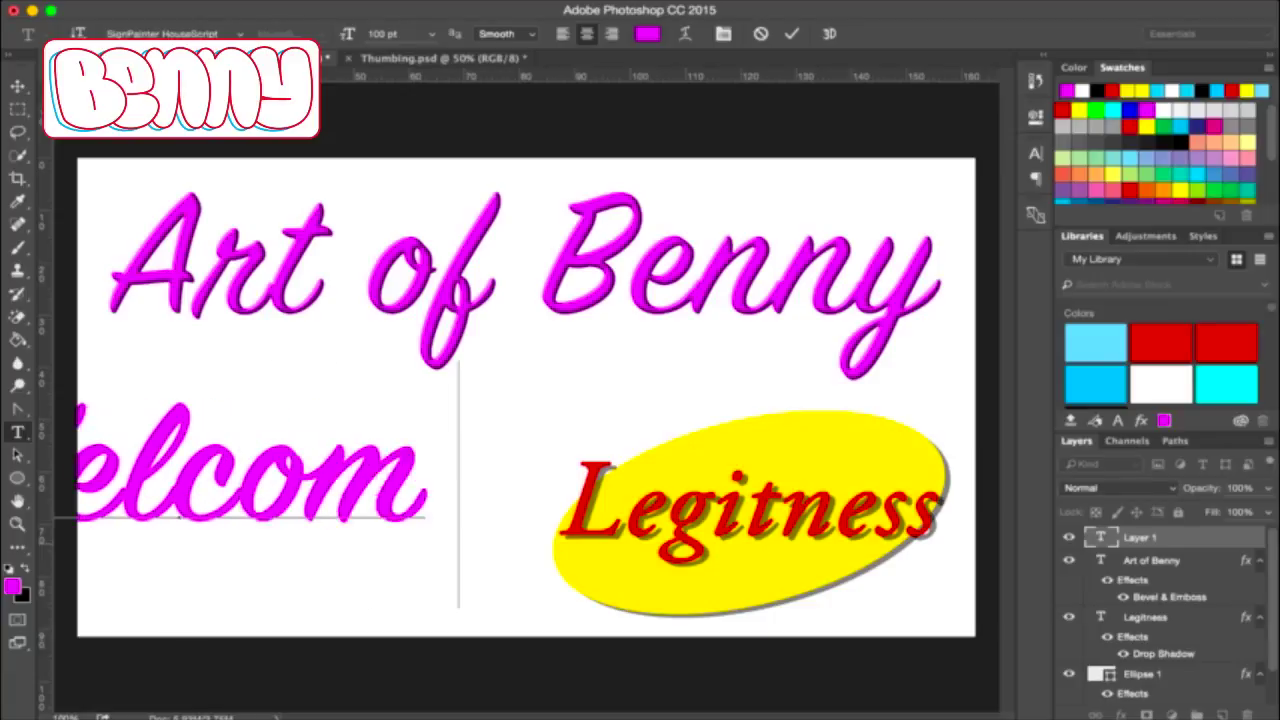
pyautogui.write('e to')
pyautogui.hotkey('ctrl', 'Return')
# - Shrink the 'Welcome to' text to about 67.5% and place it above Legitness
pyautogui.press('v')
pyautogui.hotkey('ctrl', '-')
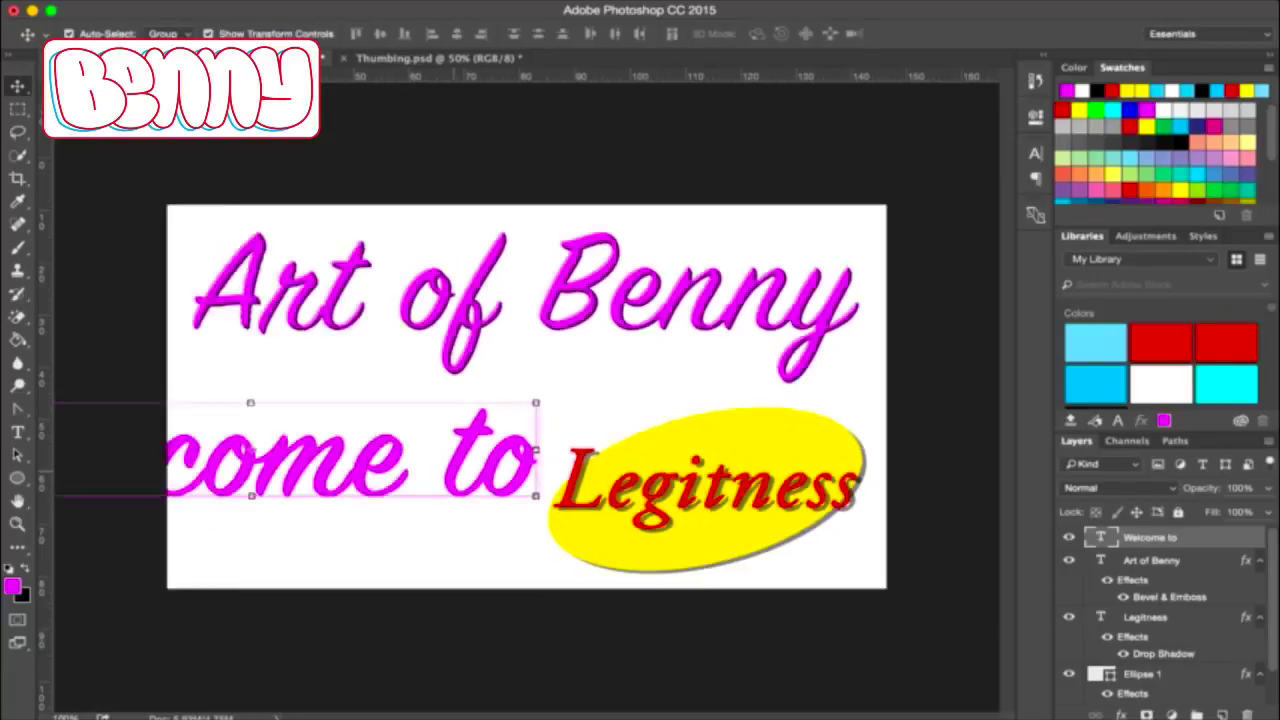
pyautogui.hotkey('ctrl', '-')
pyautogui.moveTo(176, 401); pyautogui.dragTo(289, 420)
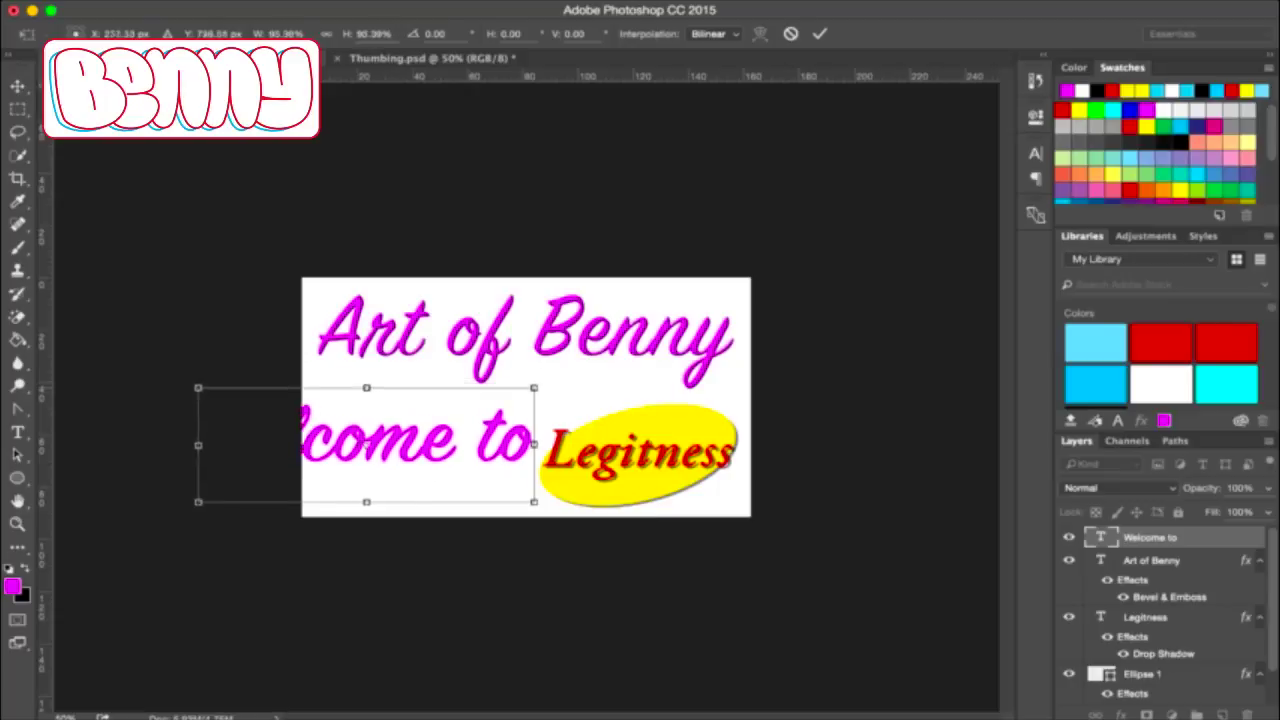
pyautogui.moveTo(425, 465); pyautogui.dragTo(642, 417)
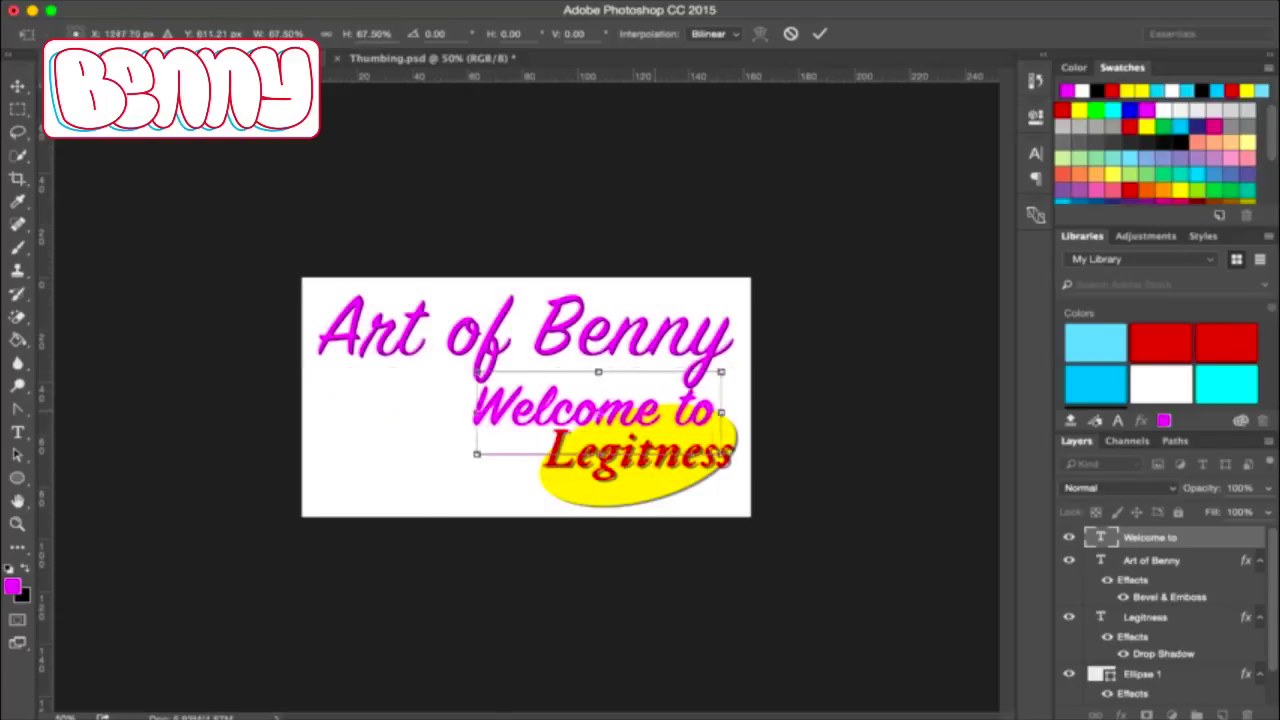
pyautogui.hotkey('ctrl', '-')
pyautogui.hotkey('ctrl', '-')
pyautogui.hotkey('ctrl', '+')
pyautogui.hotkey('ctrl', '+')
pyautogui.hotkey('ctrl', '+')
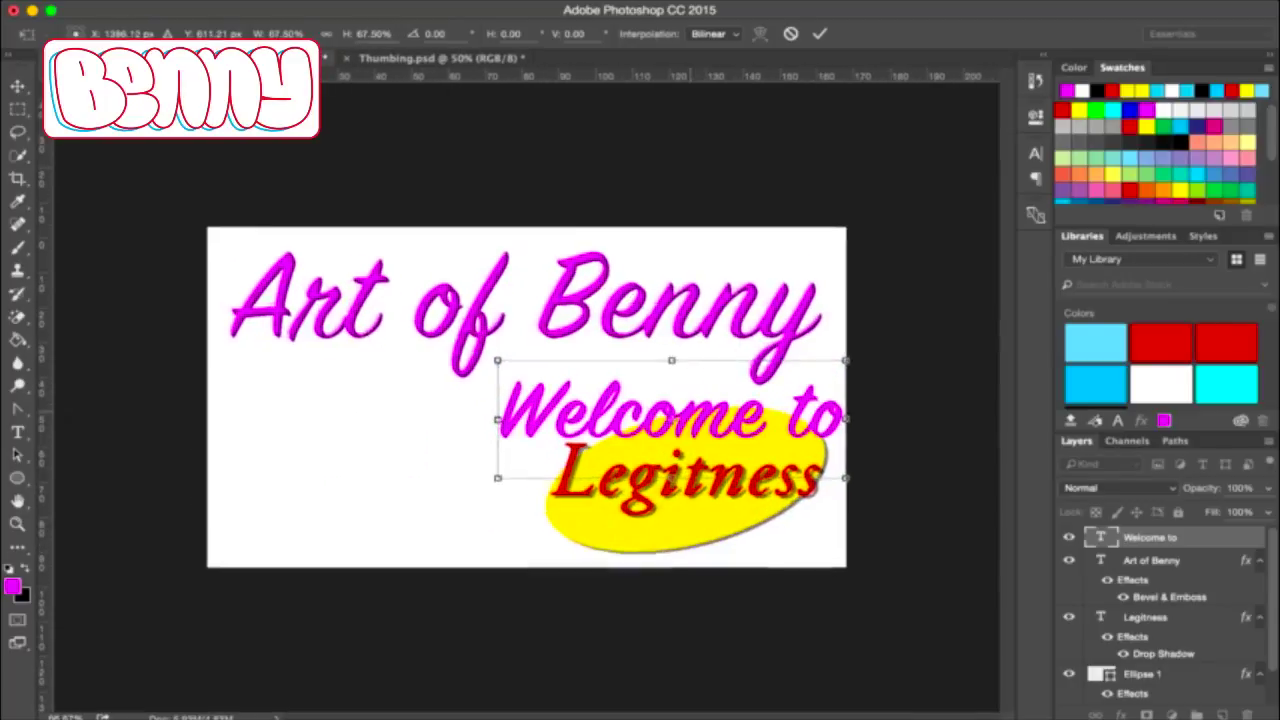
pyautogui.hotkey('ctrl', '+')
# - Cancel the resize, delete the 'Welcome to' layer, and select the Legitness layer
pyautogui.press('Escape')
pyautogui.press('Delete')
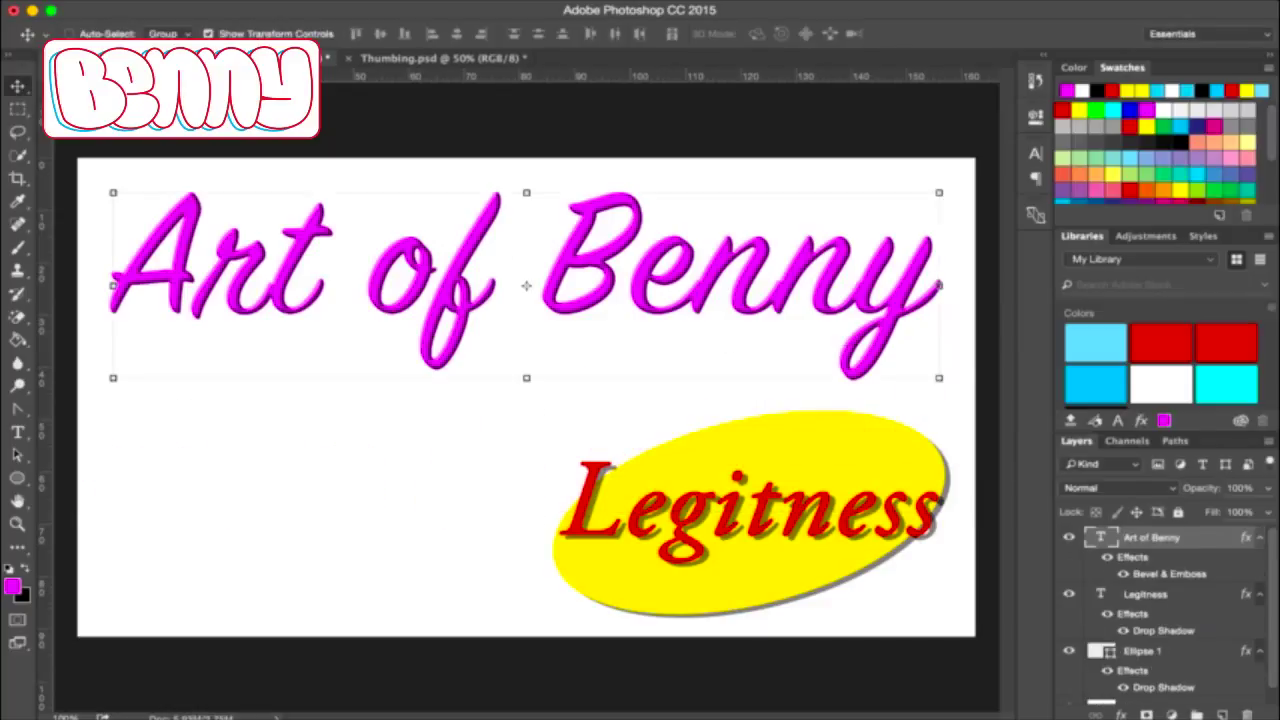
pyautogui.hotkey('alt', '[')
# - Add a 'Welcome to' line above Legitness and tighten the line spacing
pyautogui.press('t')
pyautogui.press('Return')
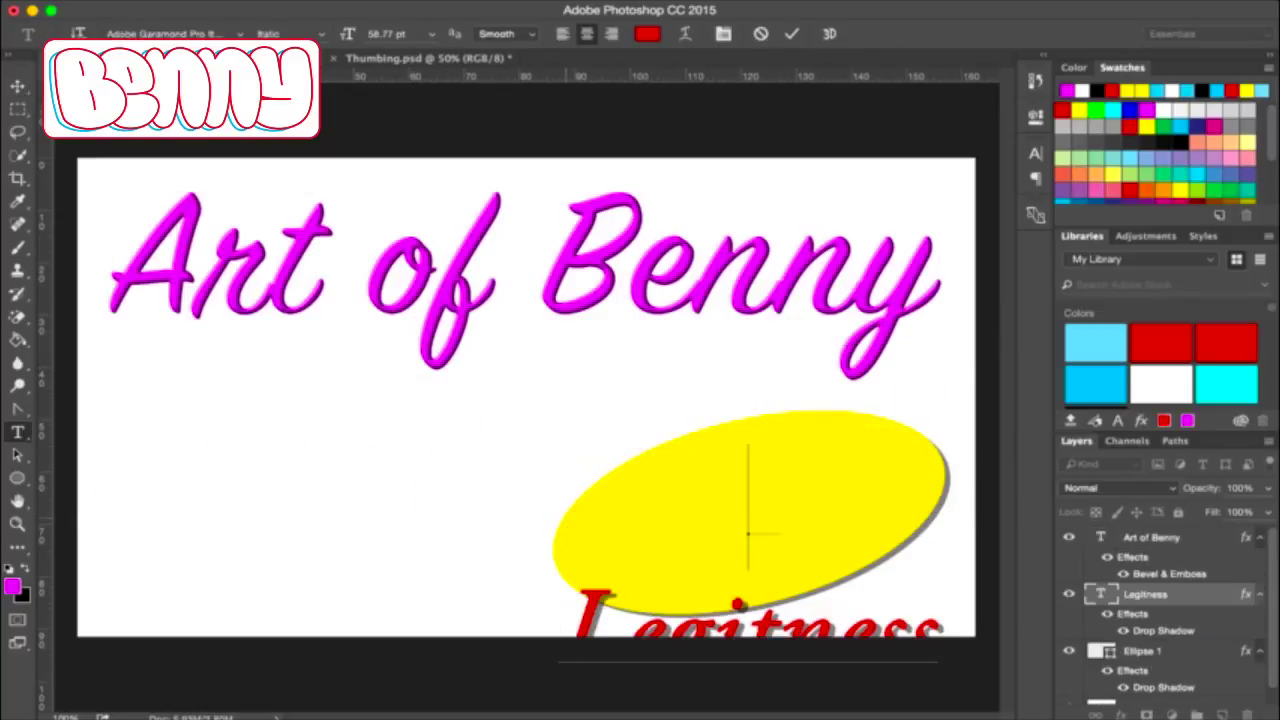
pyautogui.write('Welcome ')
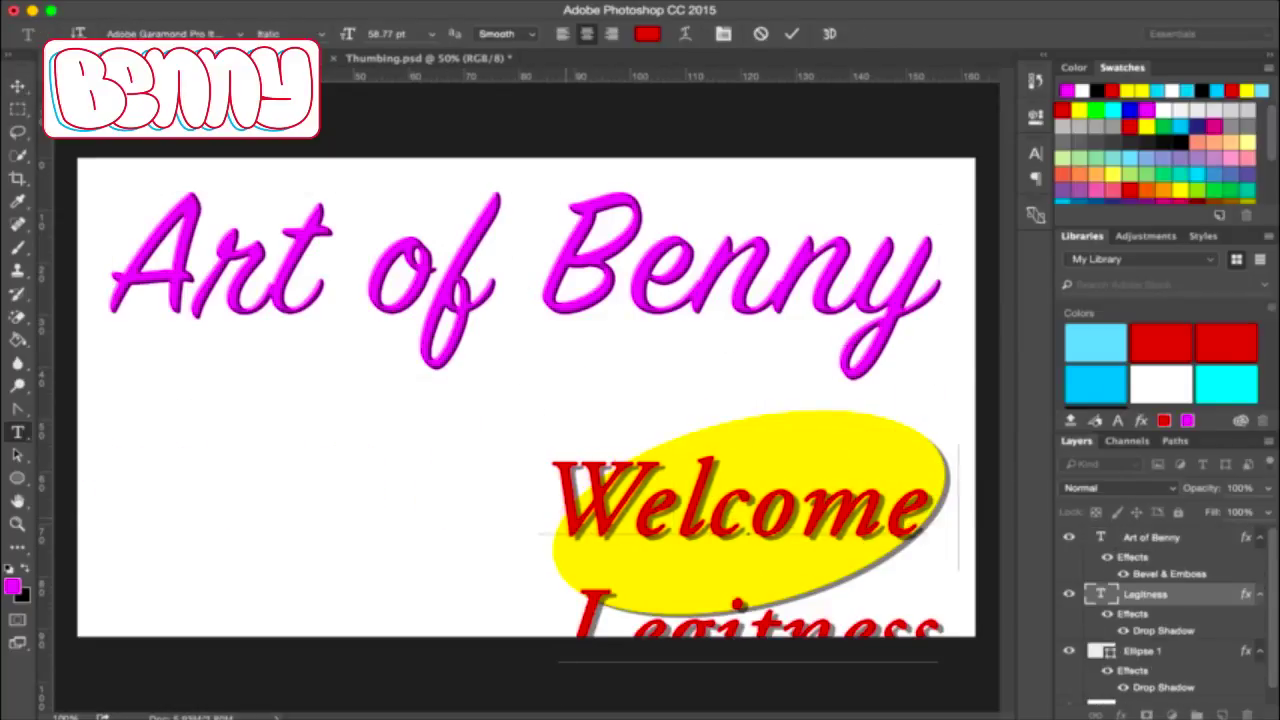
pyautogui.write('to')
pyautogui.hotkey('ctrl', 'a')
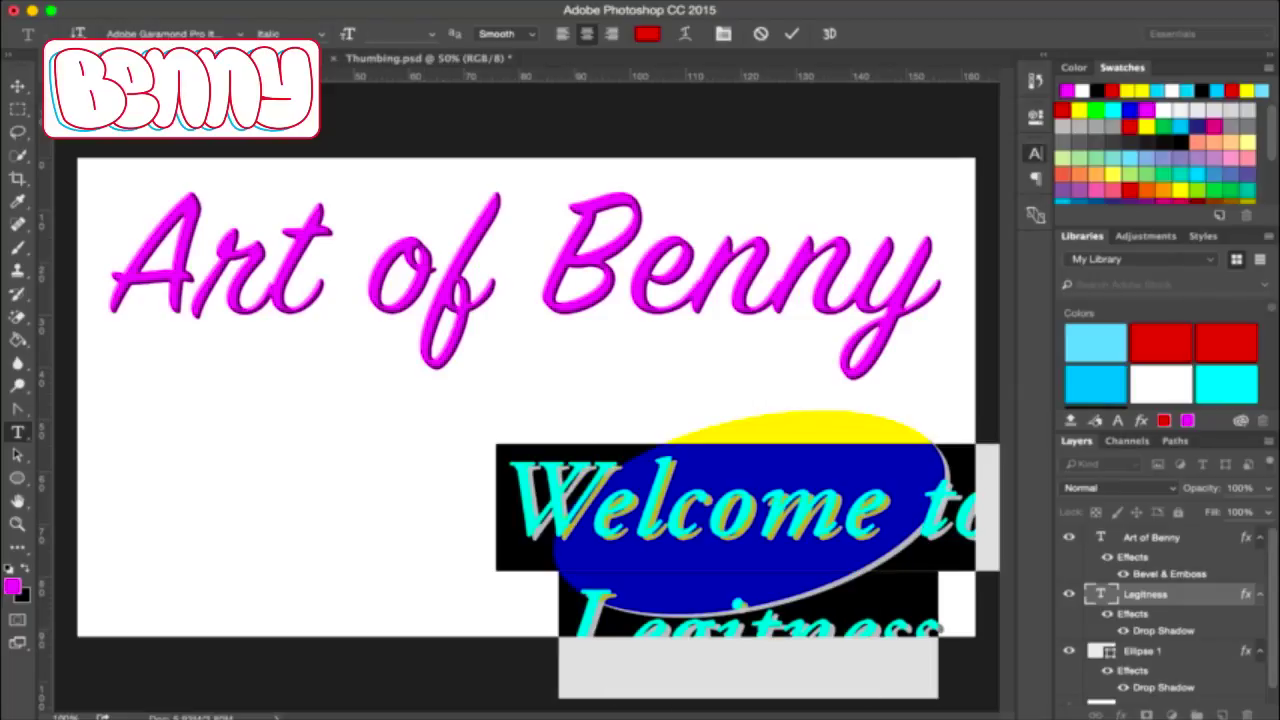
pyautogui.hotkey('alt', 'Up')
pyautogui.hotkey('alt', 'Up')
pyautogui.hotkey('alt', 'Up')
pyautogui.hotkey('alt', 'Up')
pyautogui.hotkey('alt', 'Up')
pyautogui.hotkey('alt', 'Up')
pyautogui.hotkey('alt', 'Up')
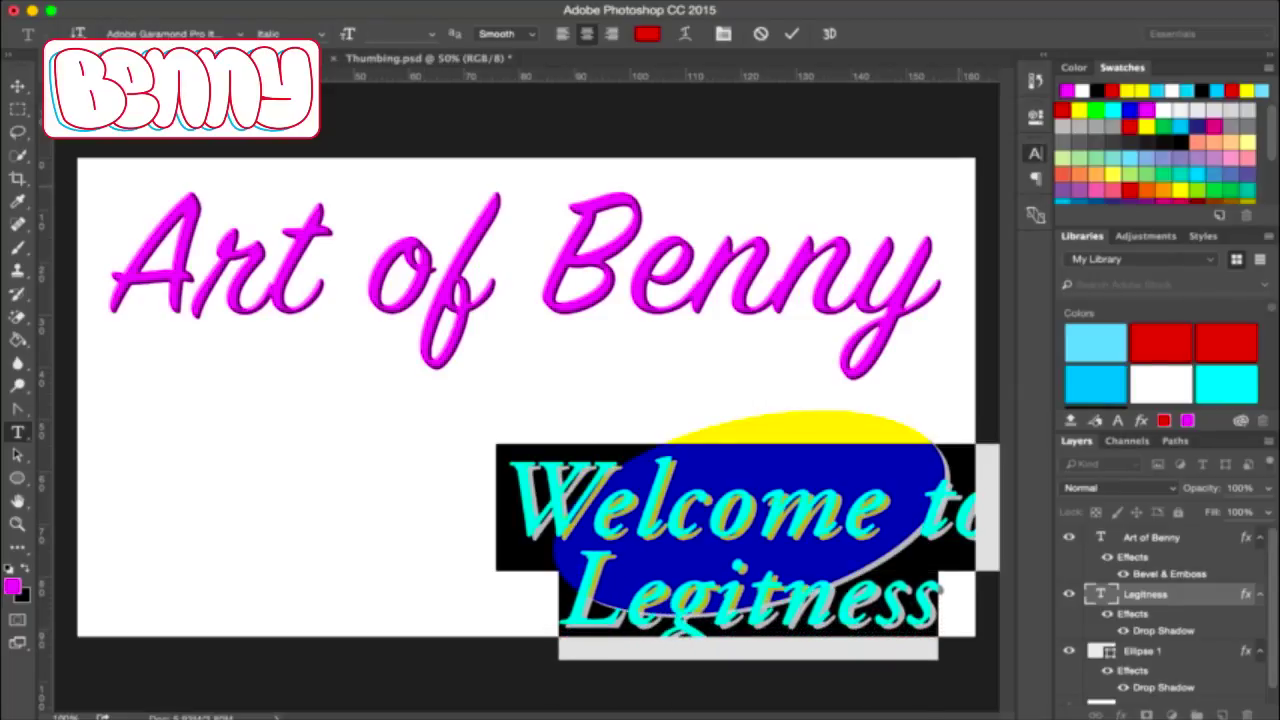
pyautogui.click(835, 535)
pyautogui.hotkey('ctrl', 'Return')
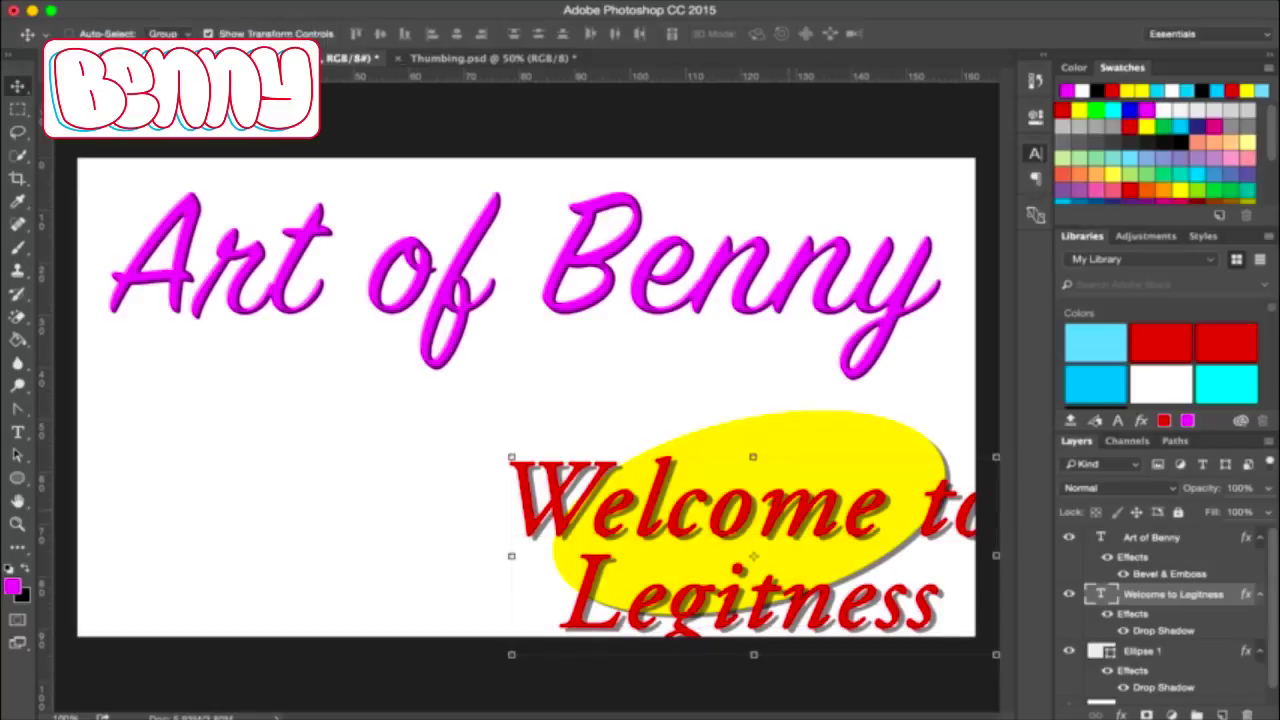
# - Move the text up-left, enlarge it about 135%, and delete the Art of Benny layer
pyautogui.moveTo(740, 500); pyautogui.dragTo(490, 450)
pyautogui.press('a')
pyautogui.hotkey('ctrl', '-')
pyautogui.hotkey('ctrl', '-')
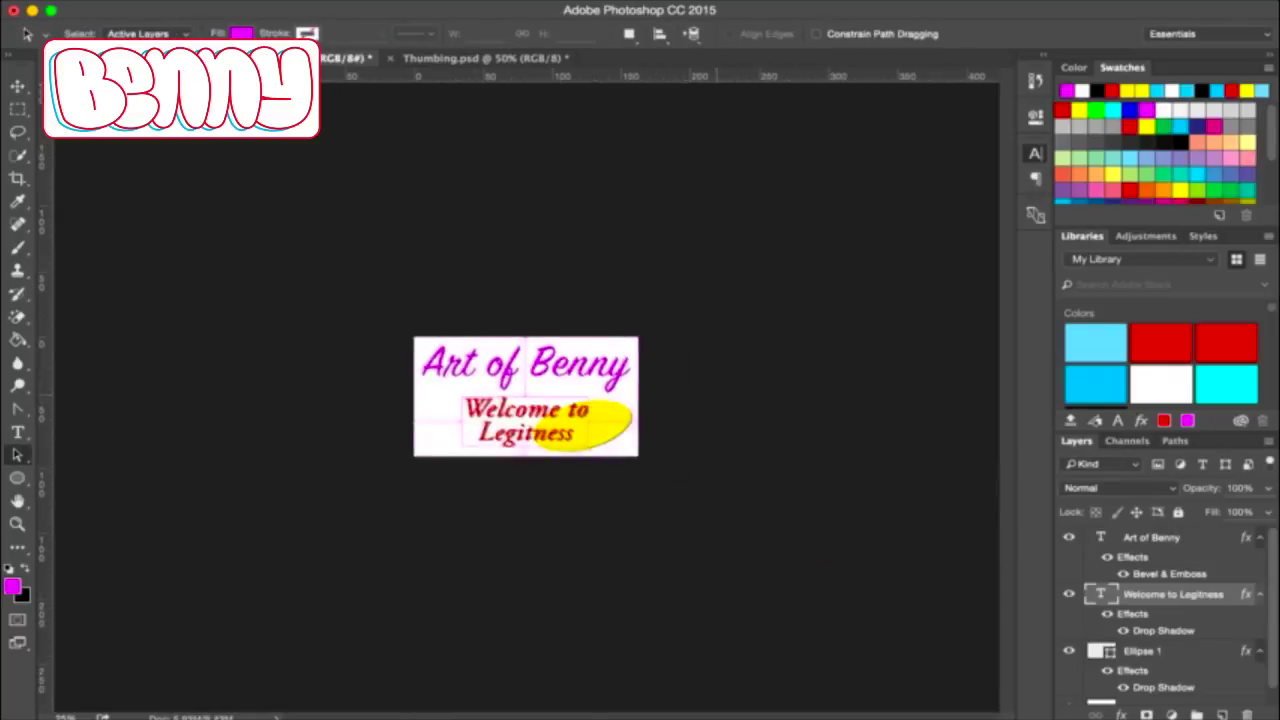
pyautogui.hotkey('ctrl', '+')
pyautogui.press('v')
pyautogui.hotkey('ctrl', 't')
pyautogui.moveTo(690, 528)
pyautogui.mouseDown()
pyautogui.moveTo(796, 580)
pyautogui.moveTo(750, 540)
pyautogui.mouseUp()
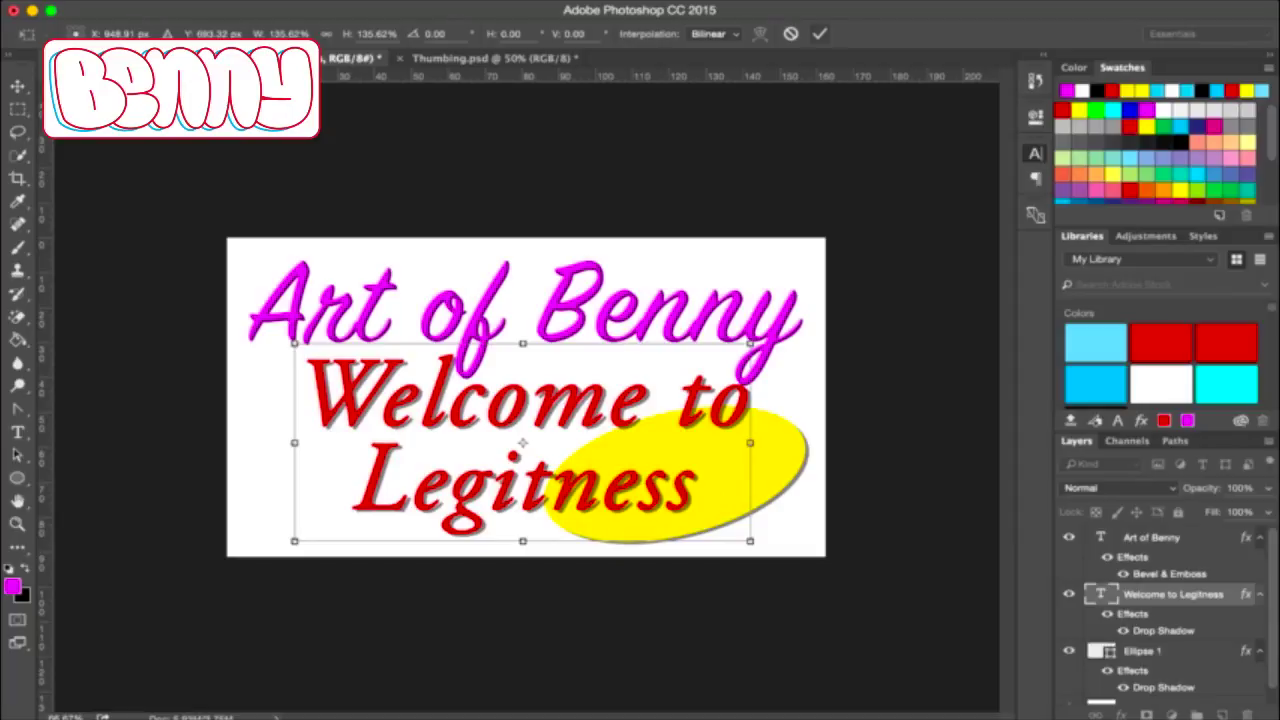
pyautogui.press('Return')
pyautogui.press('Delete')
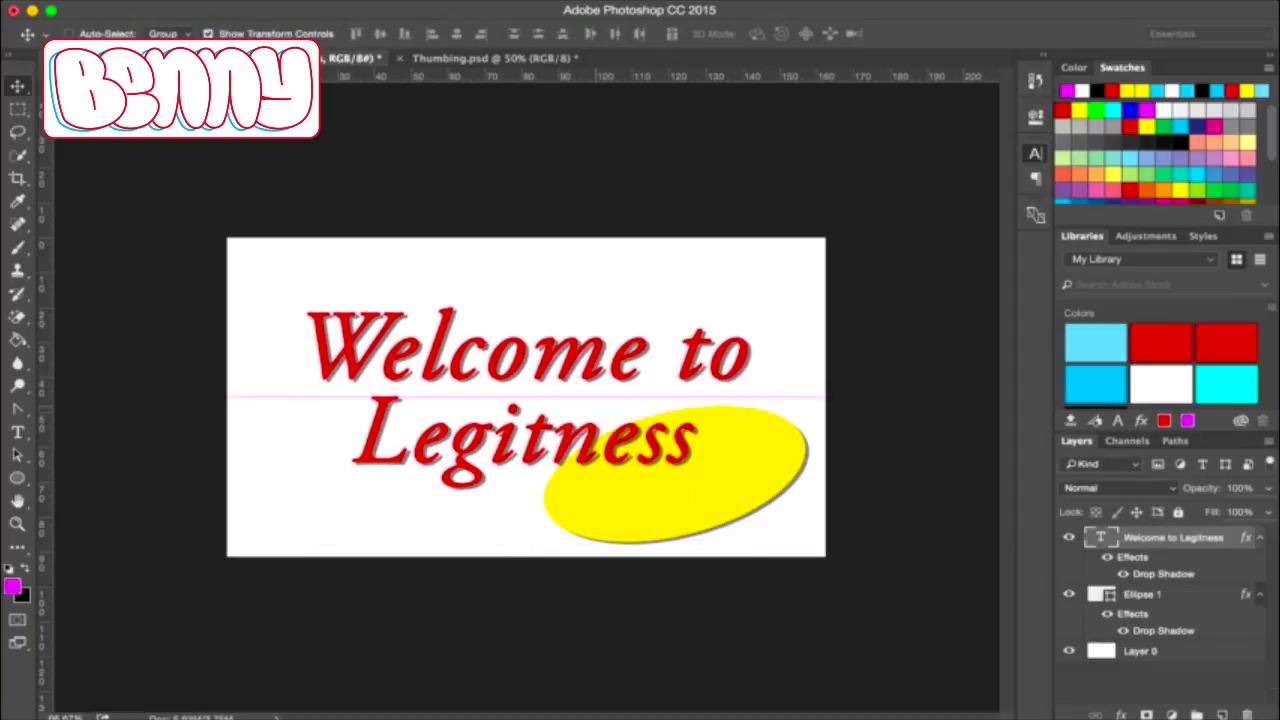
# - Nudge the text up and centre the yellow ellipse behind it
pyautogui.moveTo(525, 400); pyautogui.dragTo(525, 380)
pyautogui.press('a')
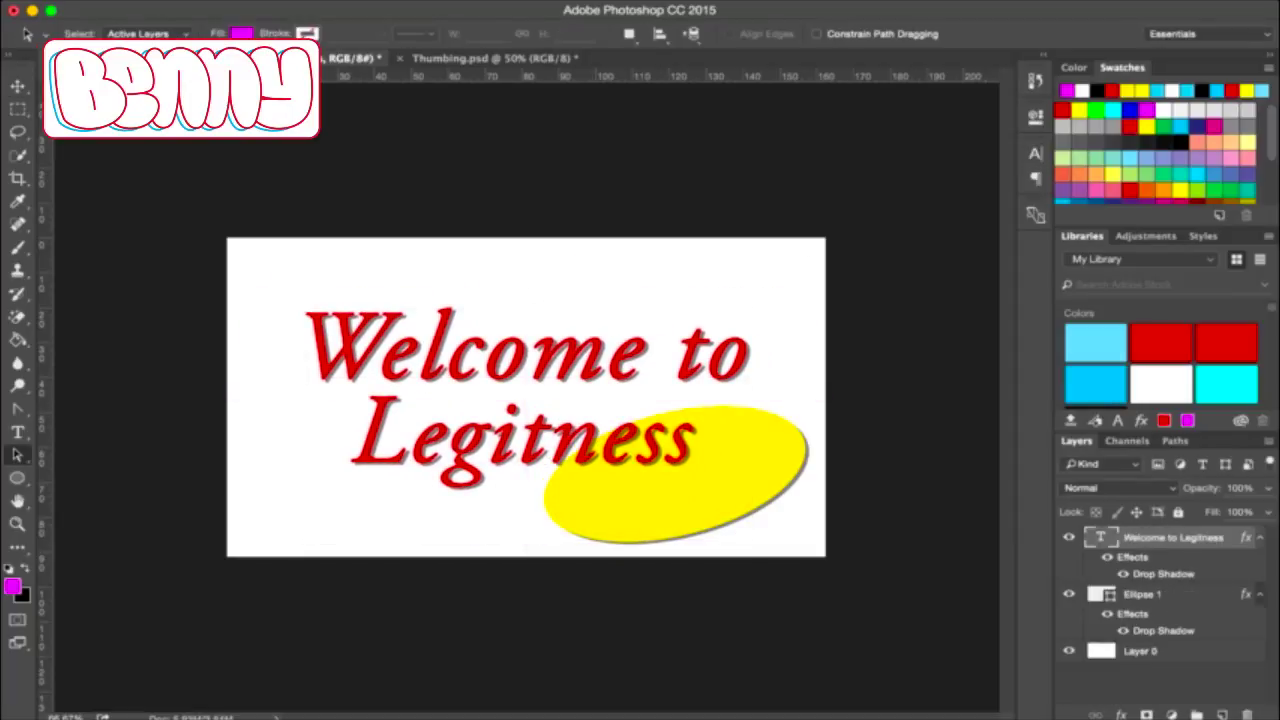
pyautogui.click(1140, 594)
pyautogui.press('v')
pyautogui.moveTo(675, 475); pyautogui.dragTo(527, 404)
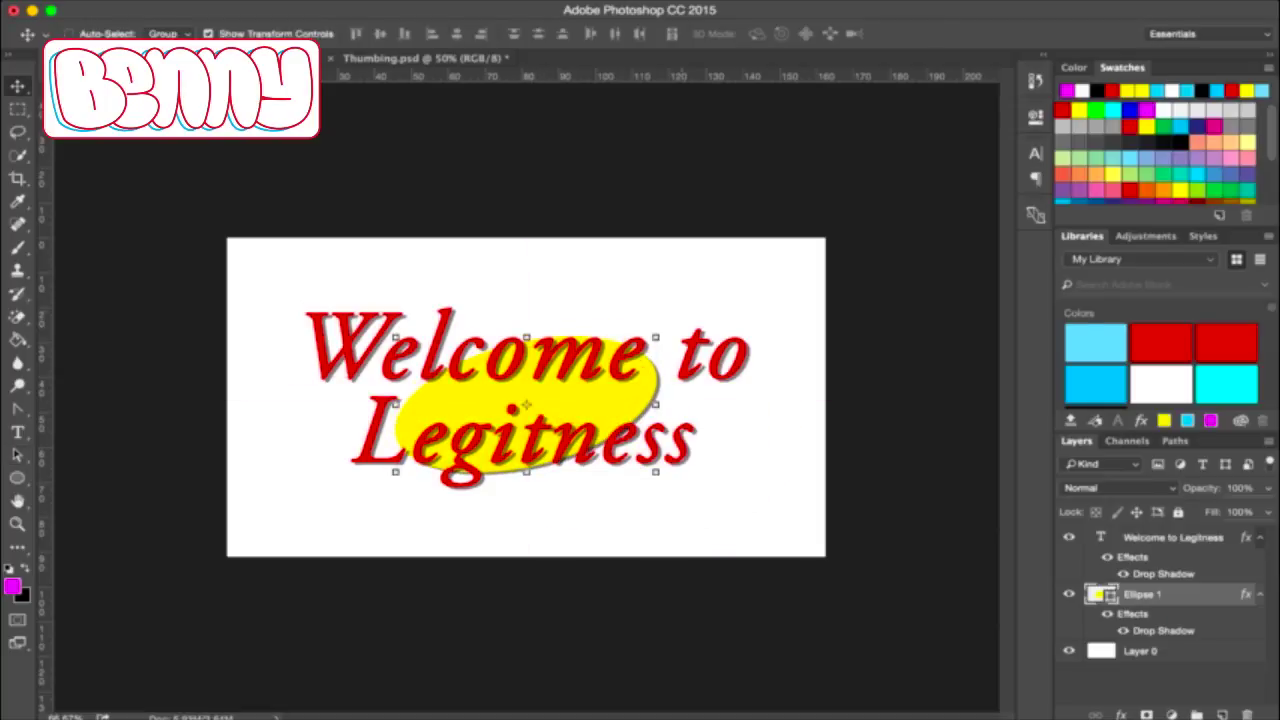
# - Enlarge the yellow ellipse about 186% to roughly 1560 × 855 px
pyautogui.hotkey('ctrl', 't')
pyautogui.moveTo(655, 471); pyautogui.dragTo(768, 523)
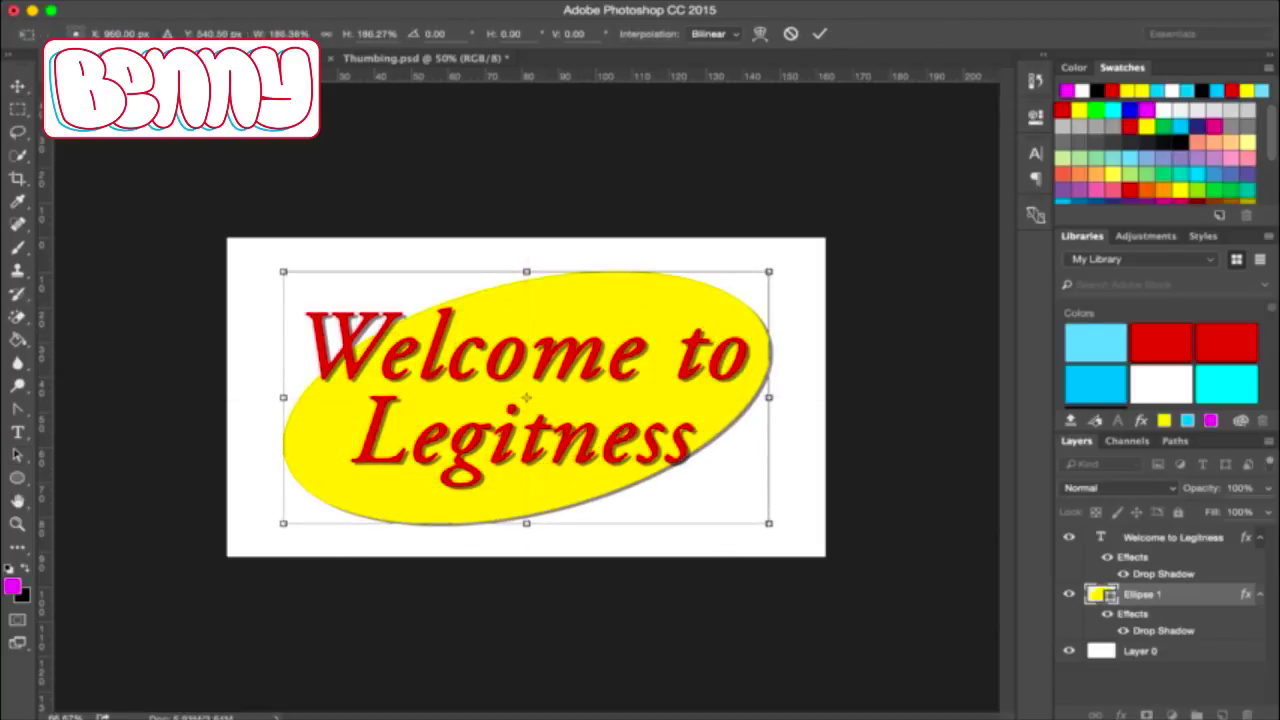
pyautogui.press('Return')
pyautogui.hotkey('ctrl', '-')
pyautogui.hotkey('ctrl', '-')
pyautogui.hotkey('ctrl', '+')
pyautogui.hotkey('ctrl', '+')
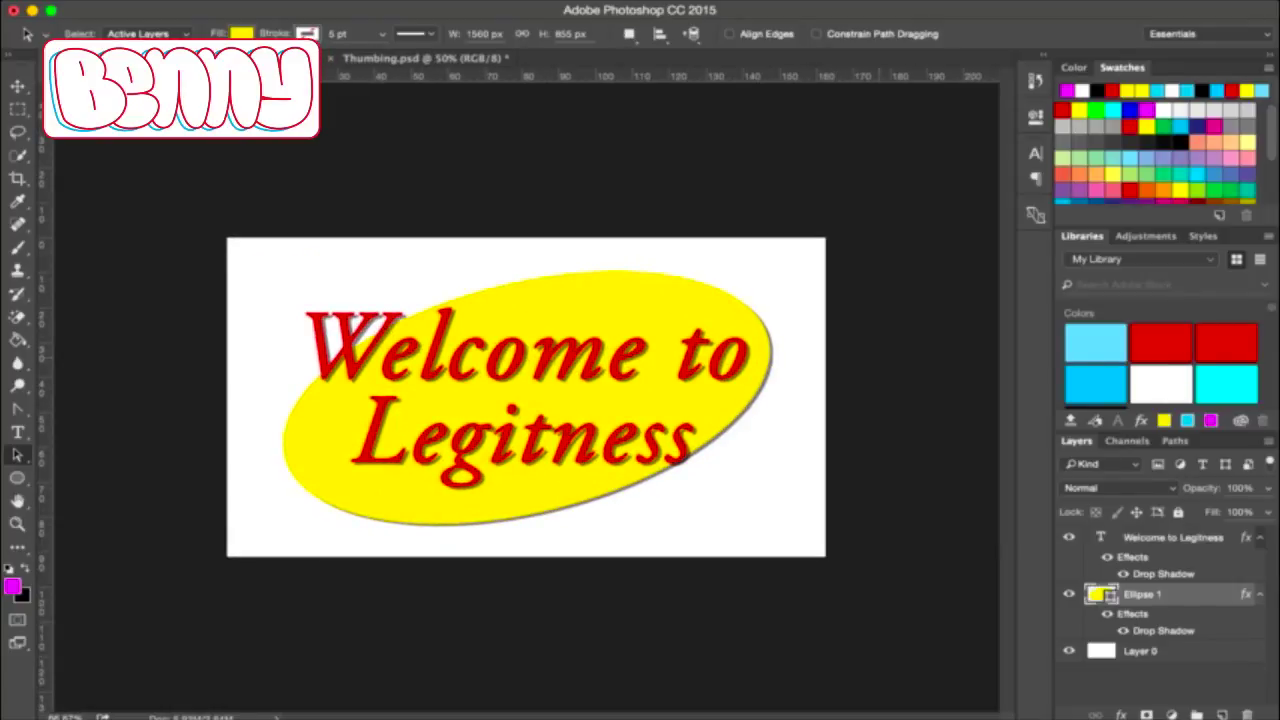
pyautogui.hotkey('ctrl', '-')
pyautogui.hotkey('ctrl', '-')
pyautogui.hotkey('ctrl', '-')
pyautogui.hotkey('ctrl', '+')
pyautogui.hotkey('ctrl', '+')
pyautogui.hotkey('ctrl', '+')
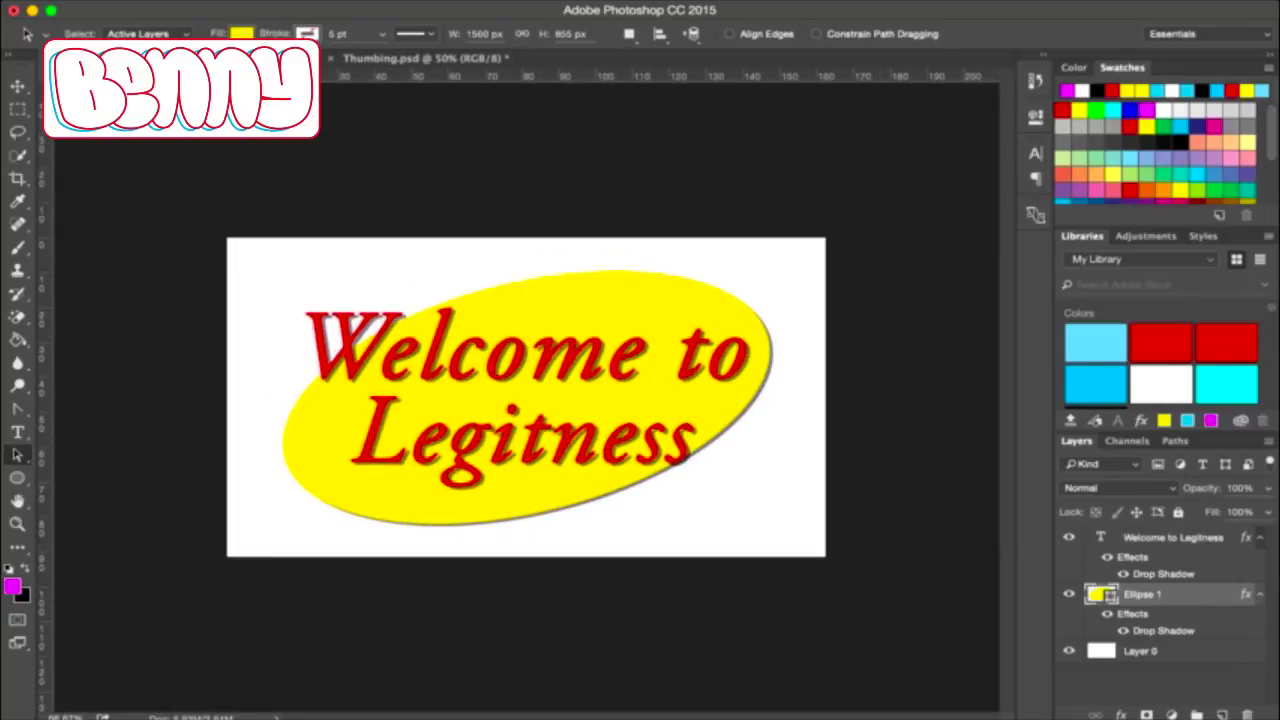